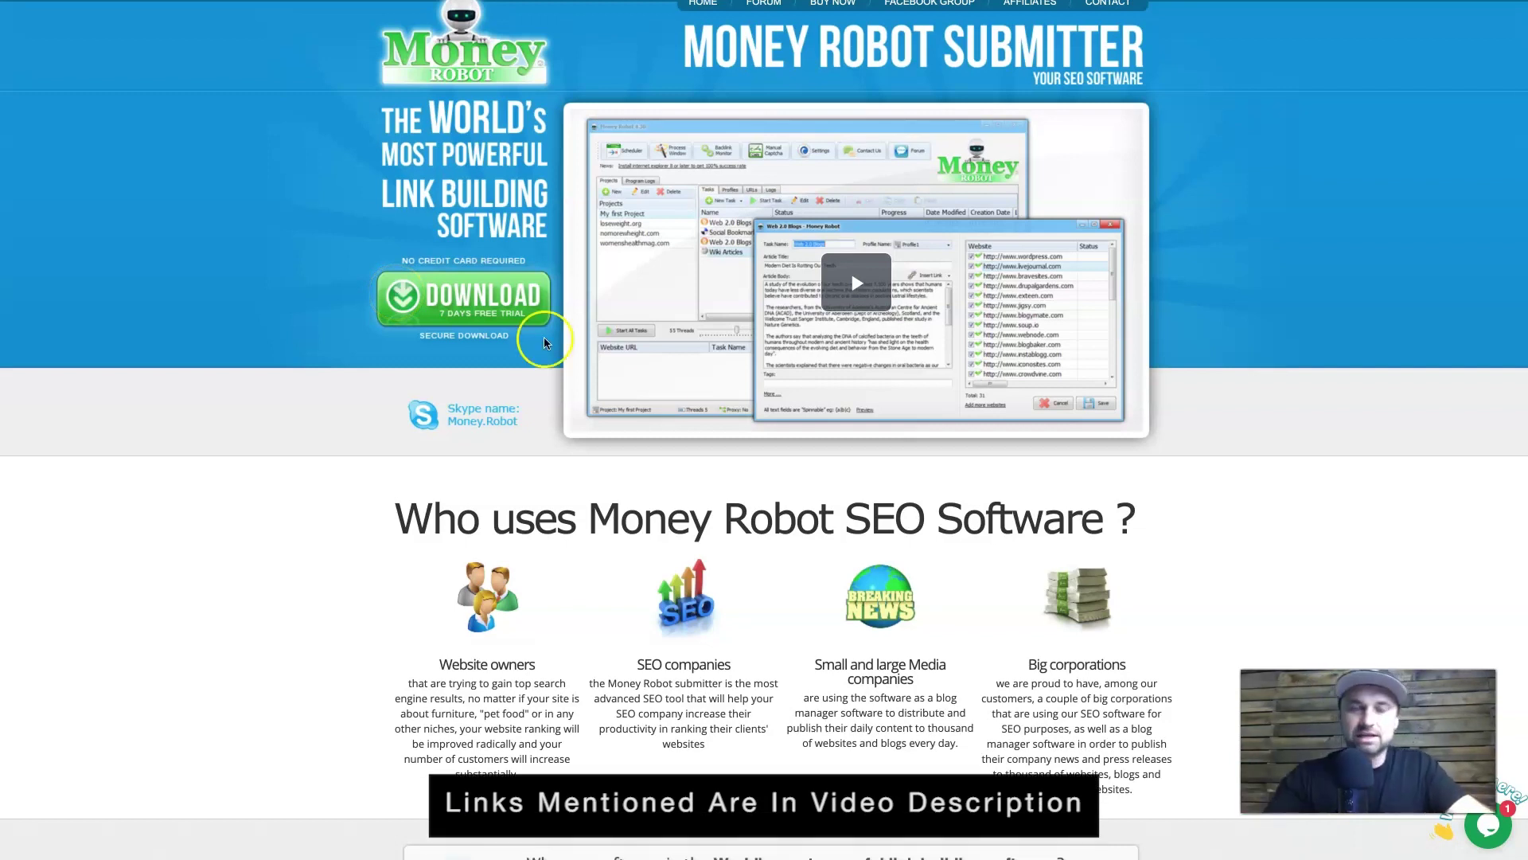
Step: Scroll the Money Robot homepage down to the $67/month and $497 lifetime Buy Now pricing
scroll(877, 593, down, 15)
scroll(878, 593, down, 2)
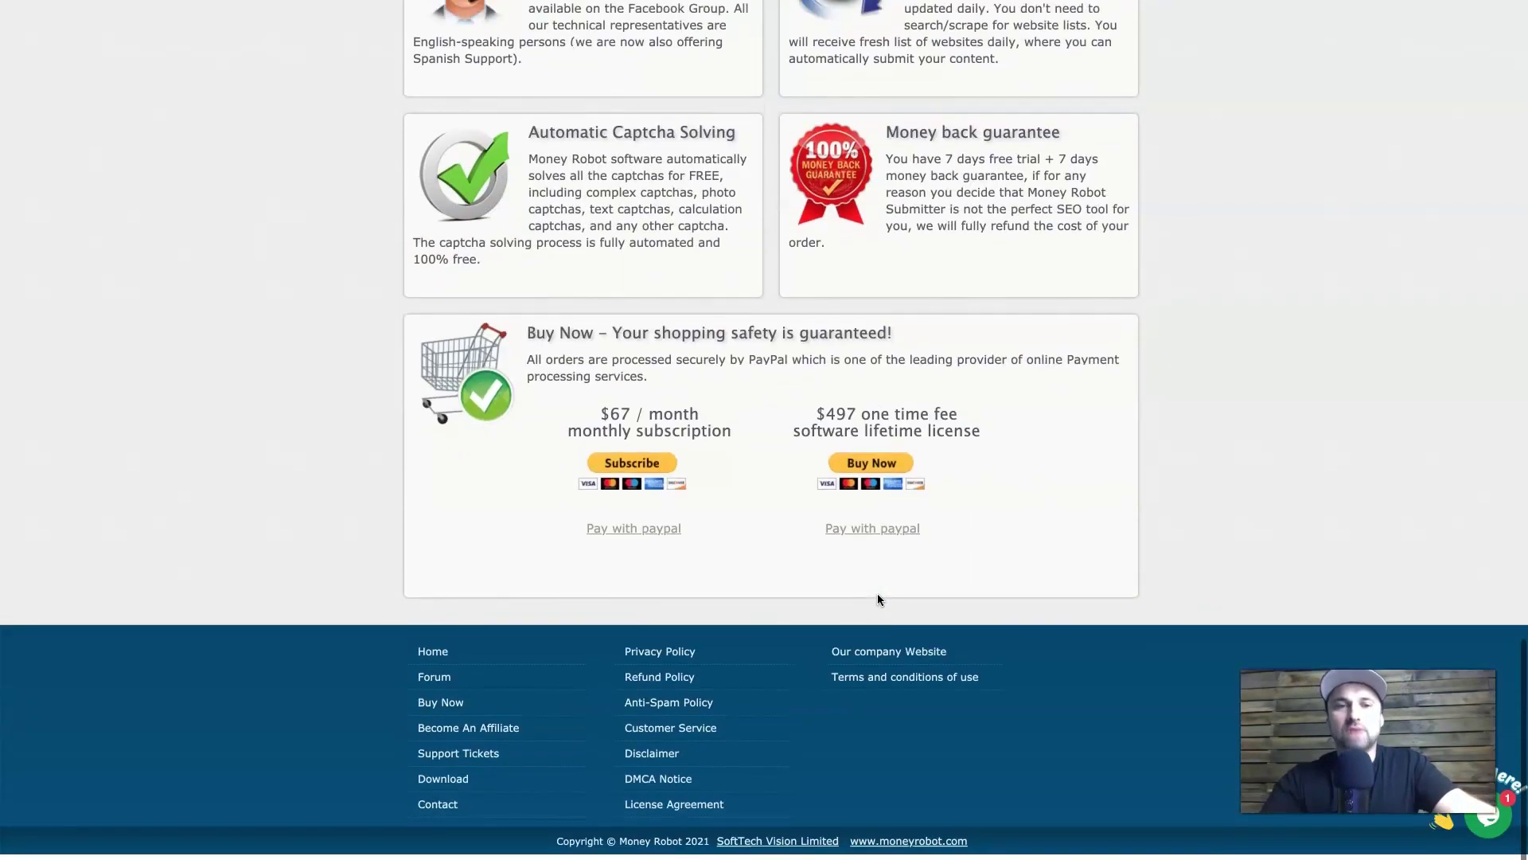
click(664, 442)
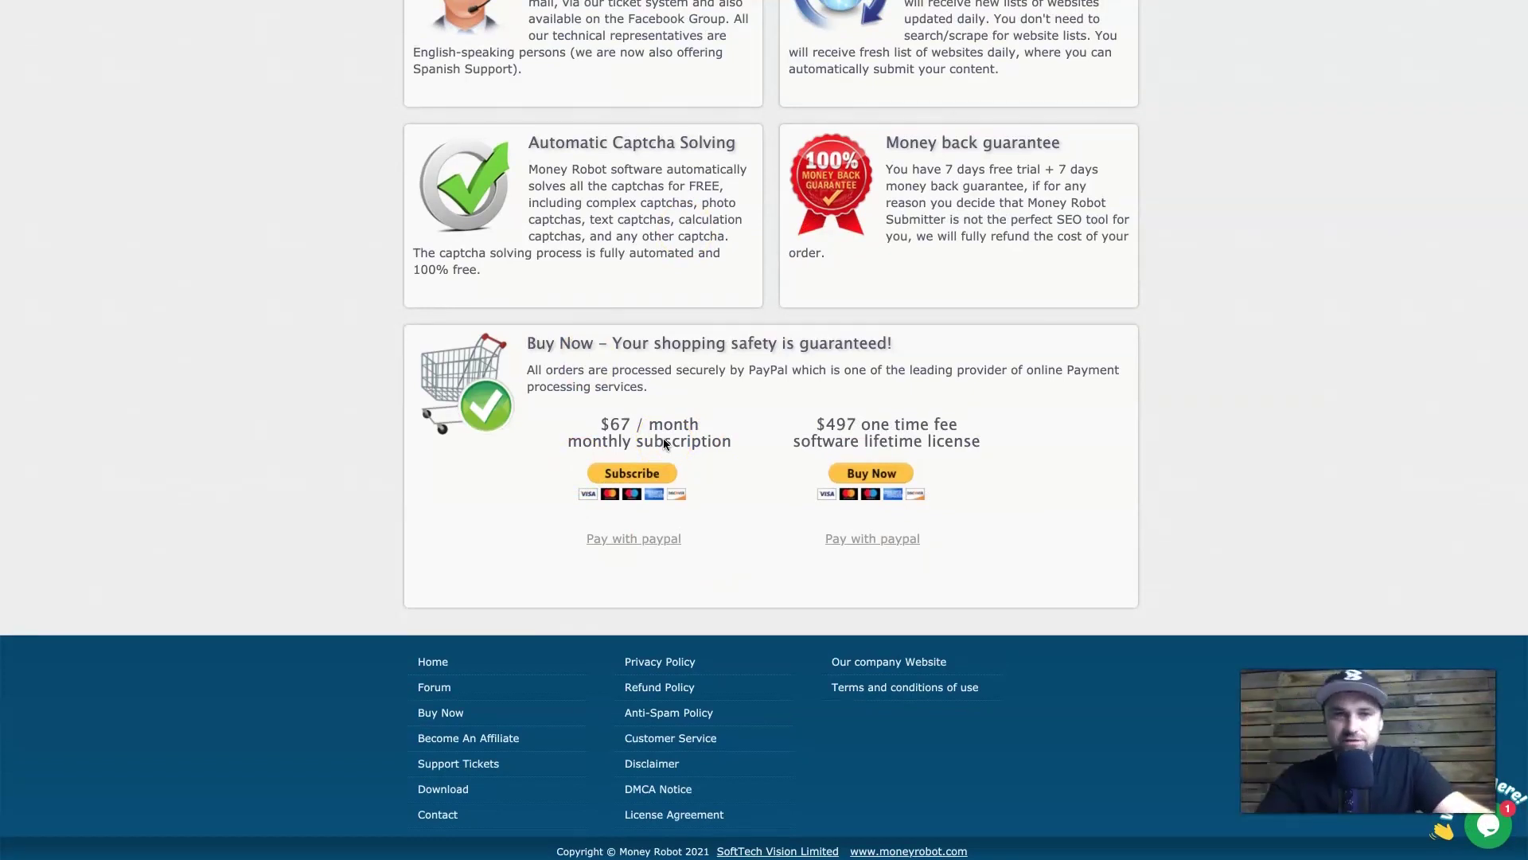
click(669, 430)
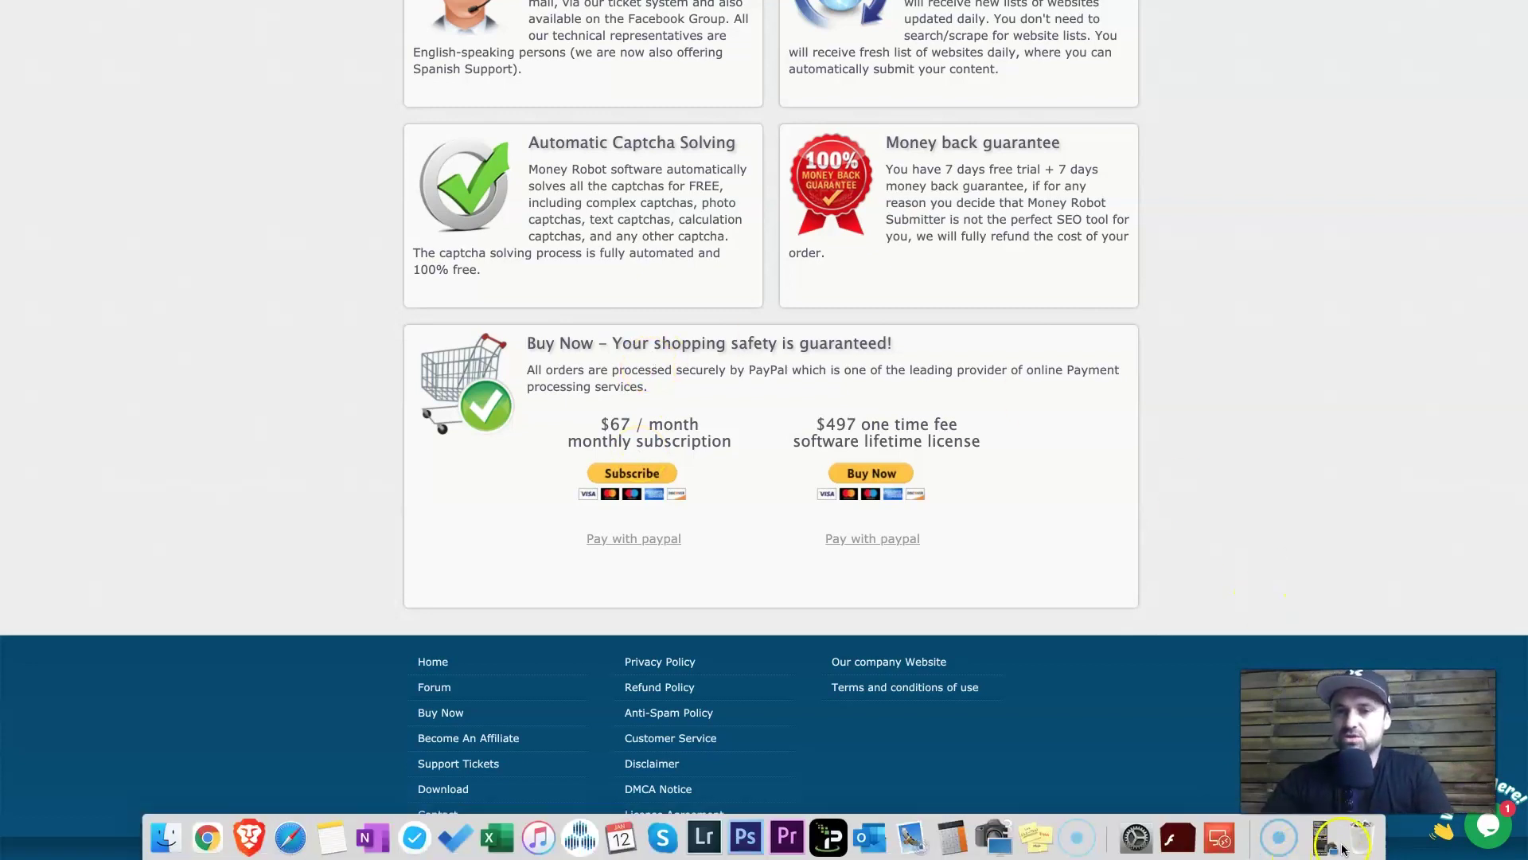
Step: In the remote Money Robot session, review the task lists of Campaigns 2, 3 and 1
click(1225, 839)
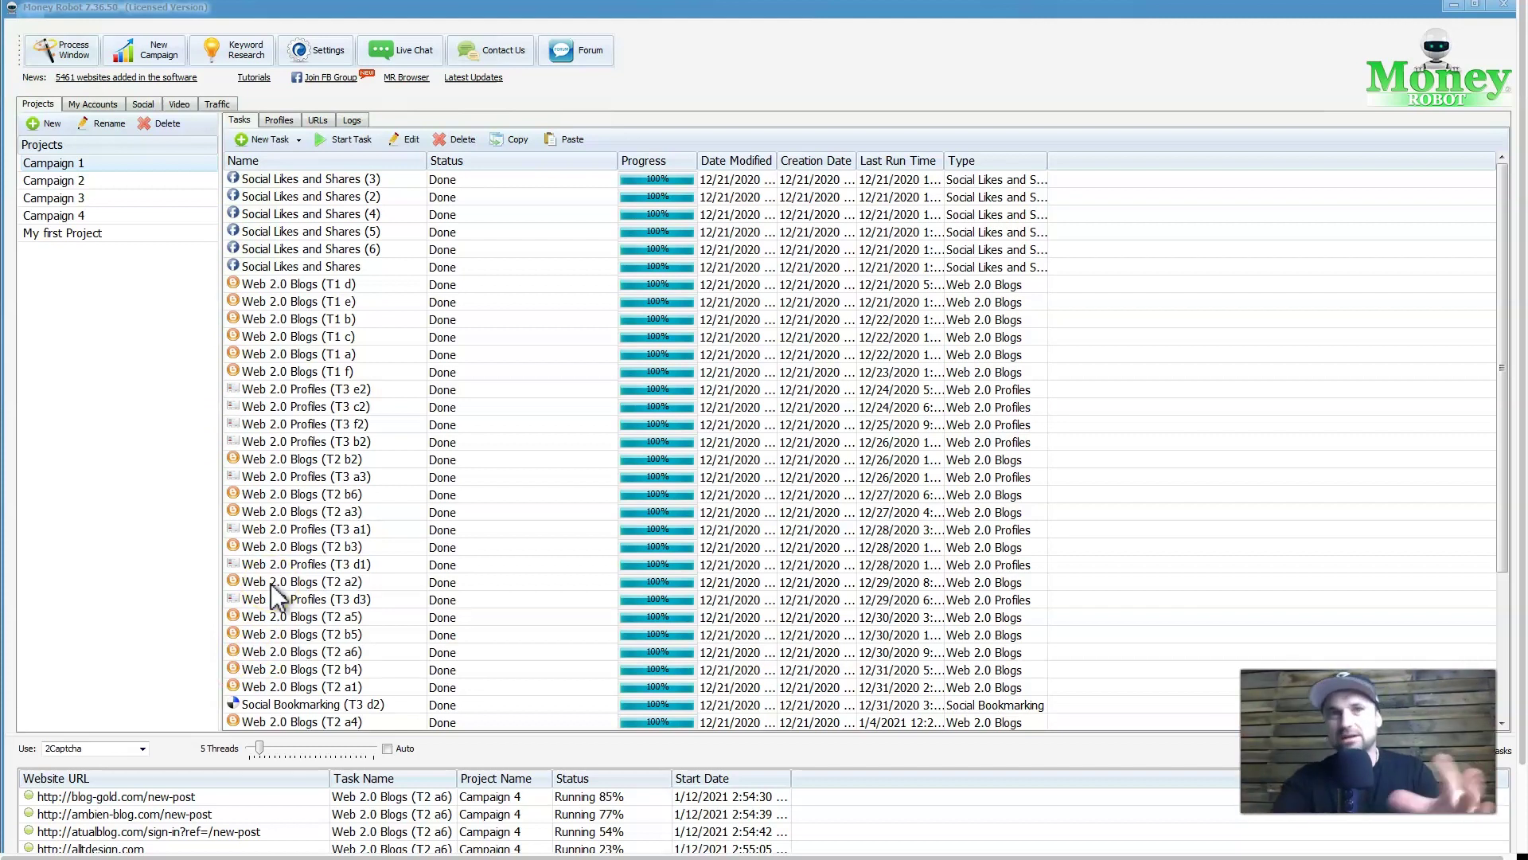
click(109, 176)
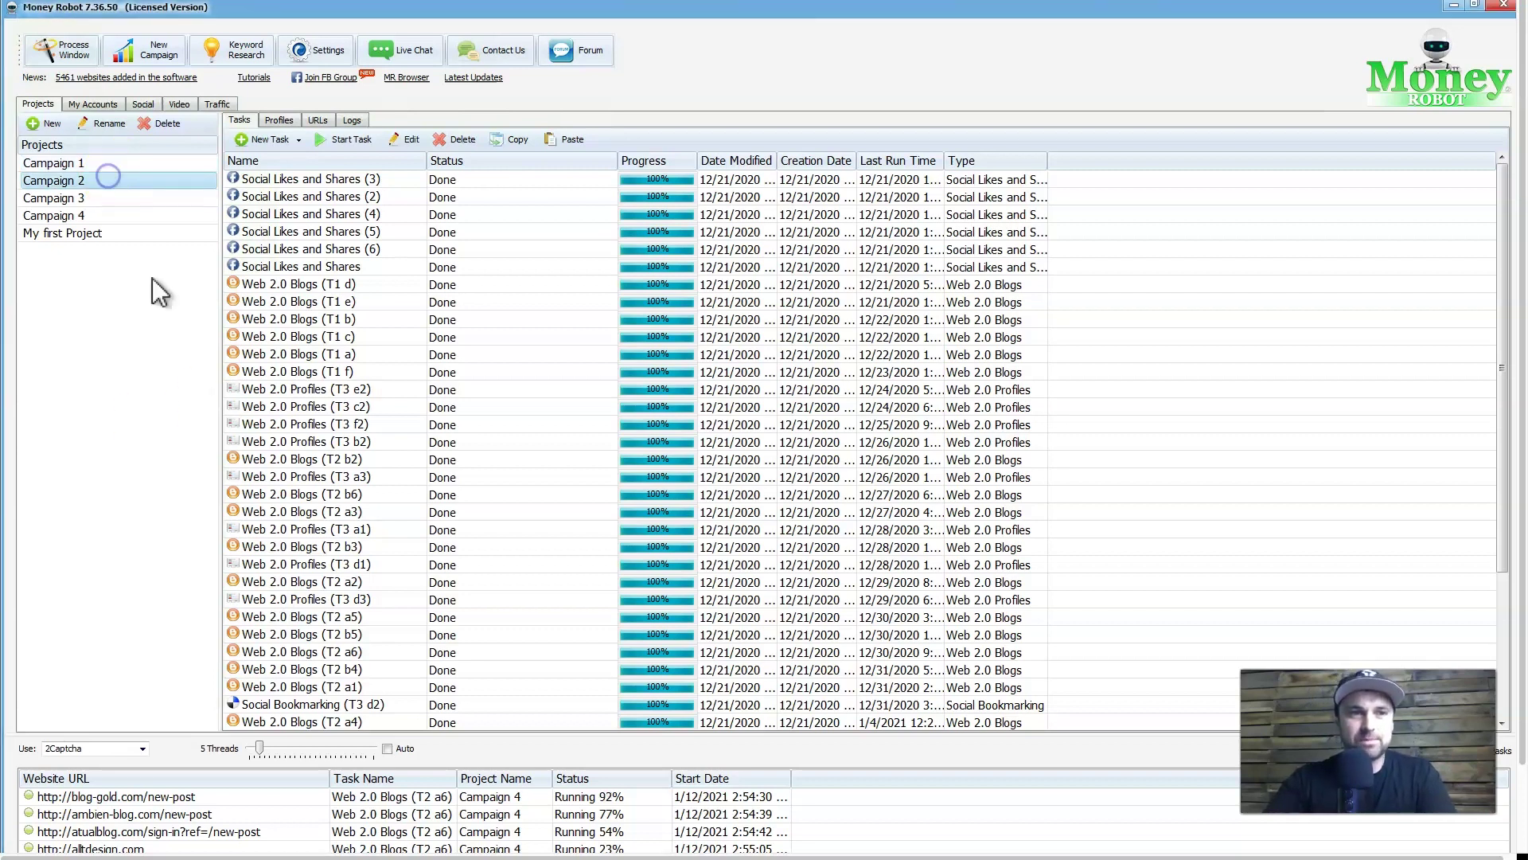
click(502, 812)
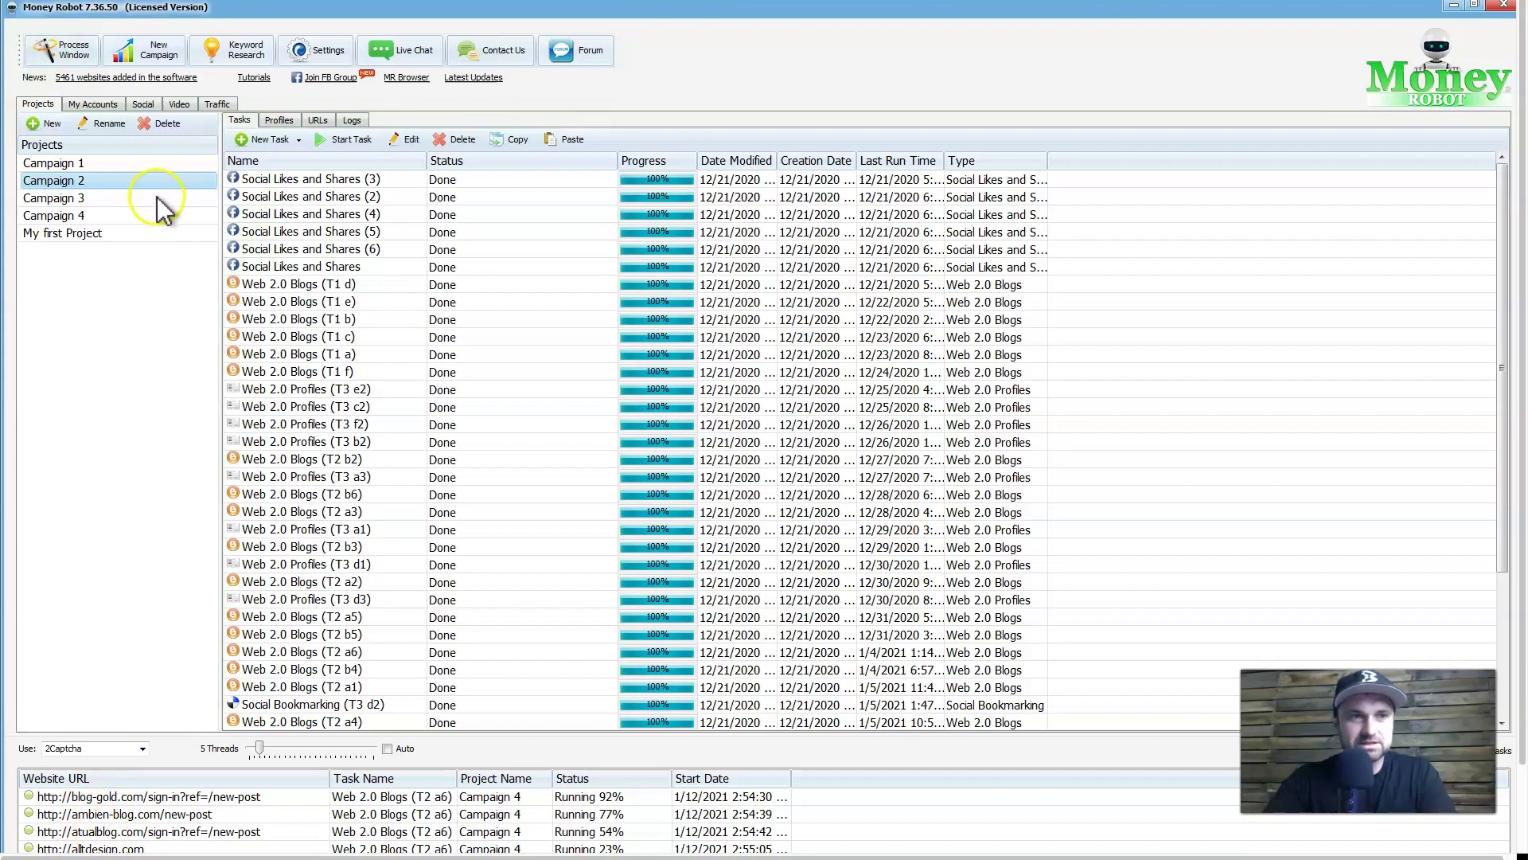
click(120, 199)
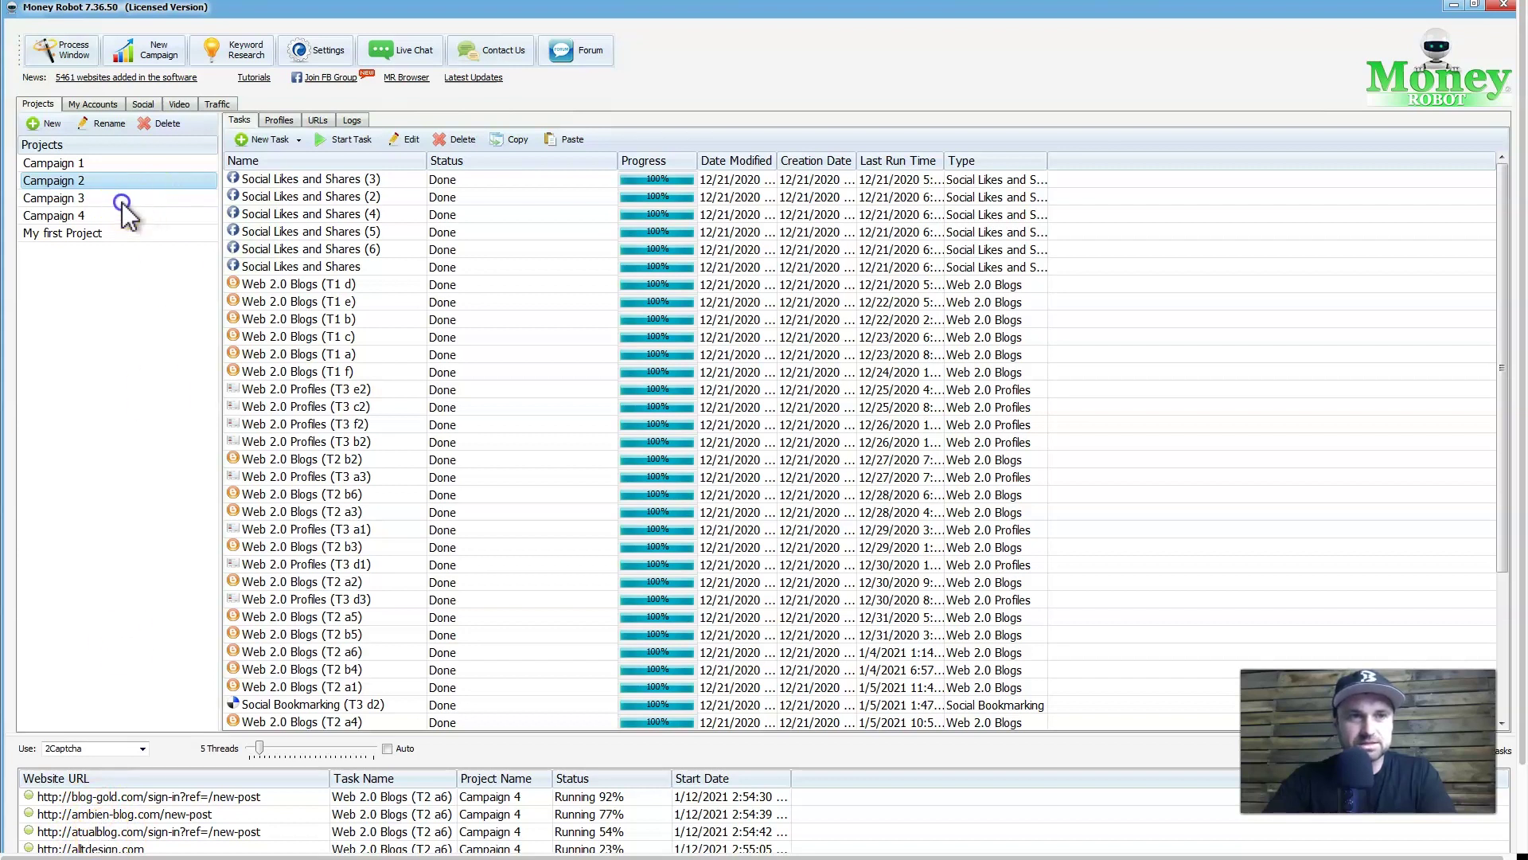
click(64, 164)
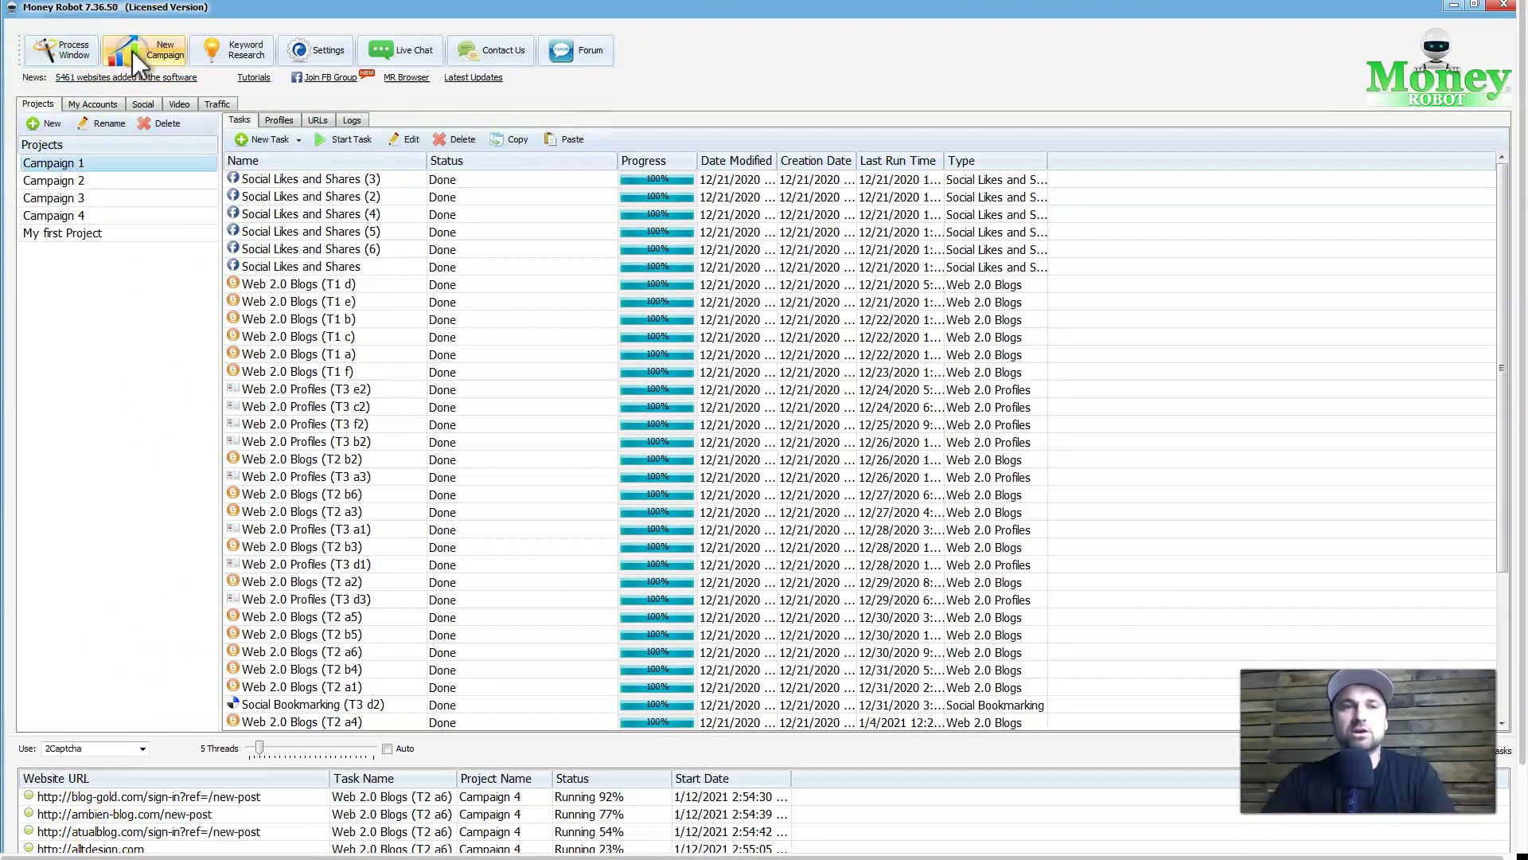
Step: Start a new SEO campaign named Campaign 5 and focus its Money Site URLs box
click(132, 51)
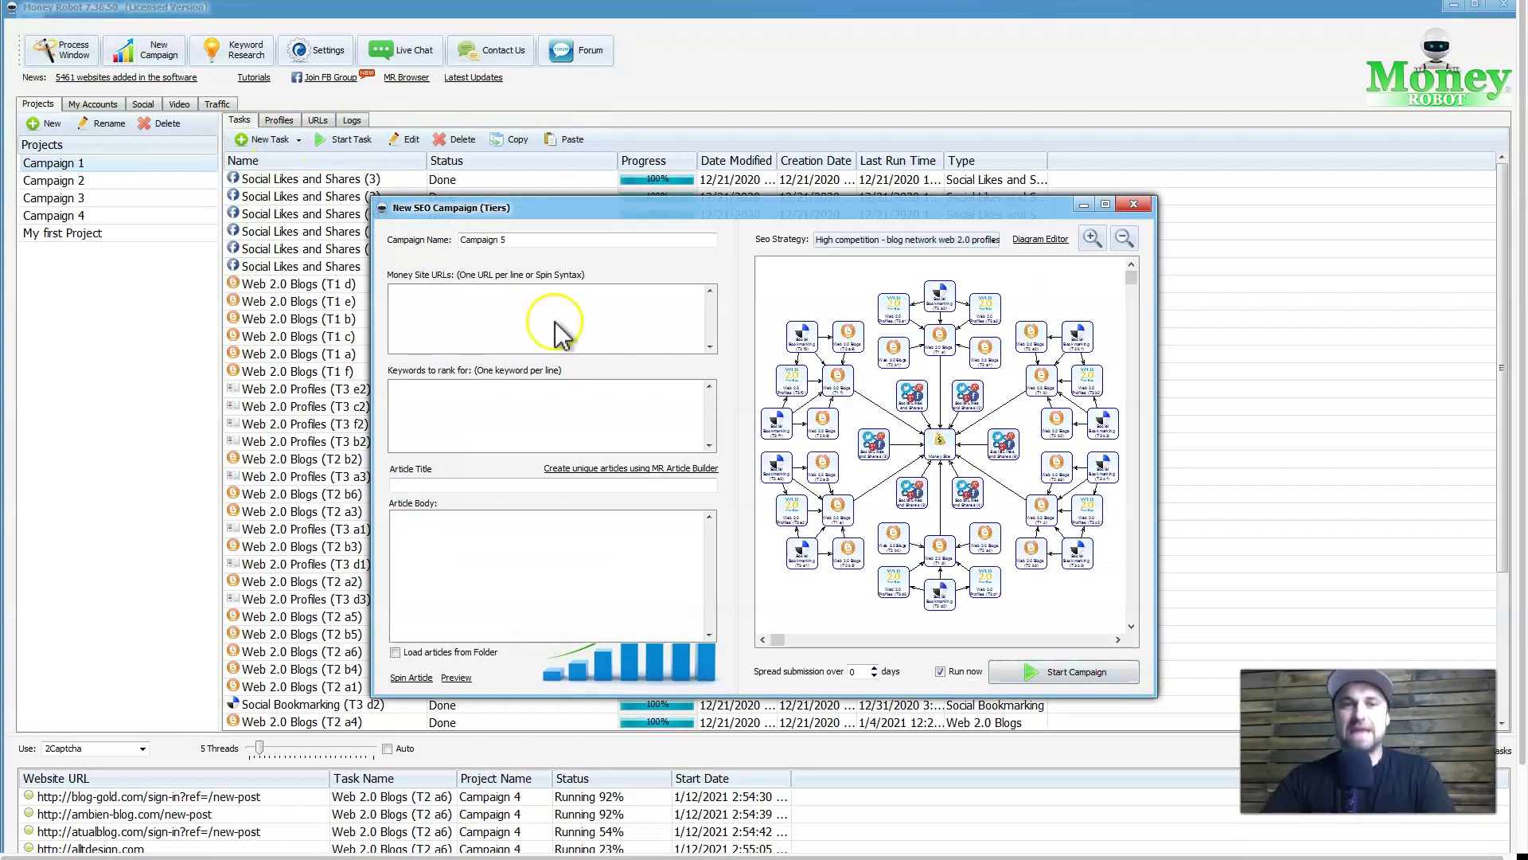
click(519, 240)
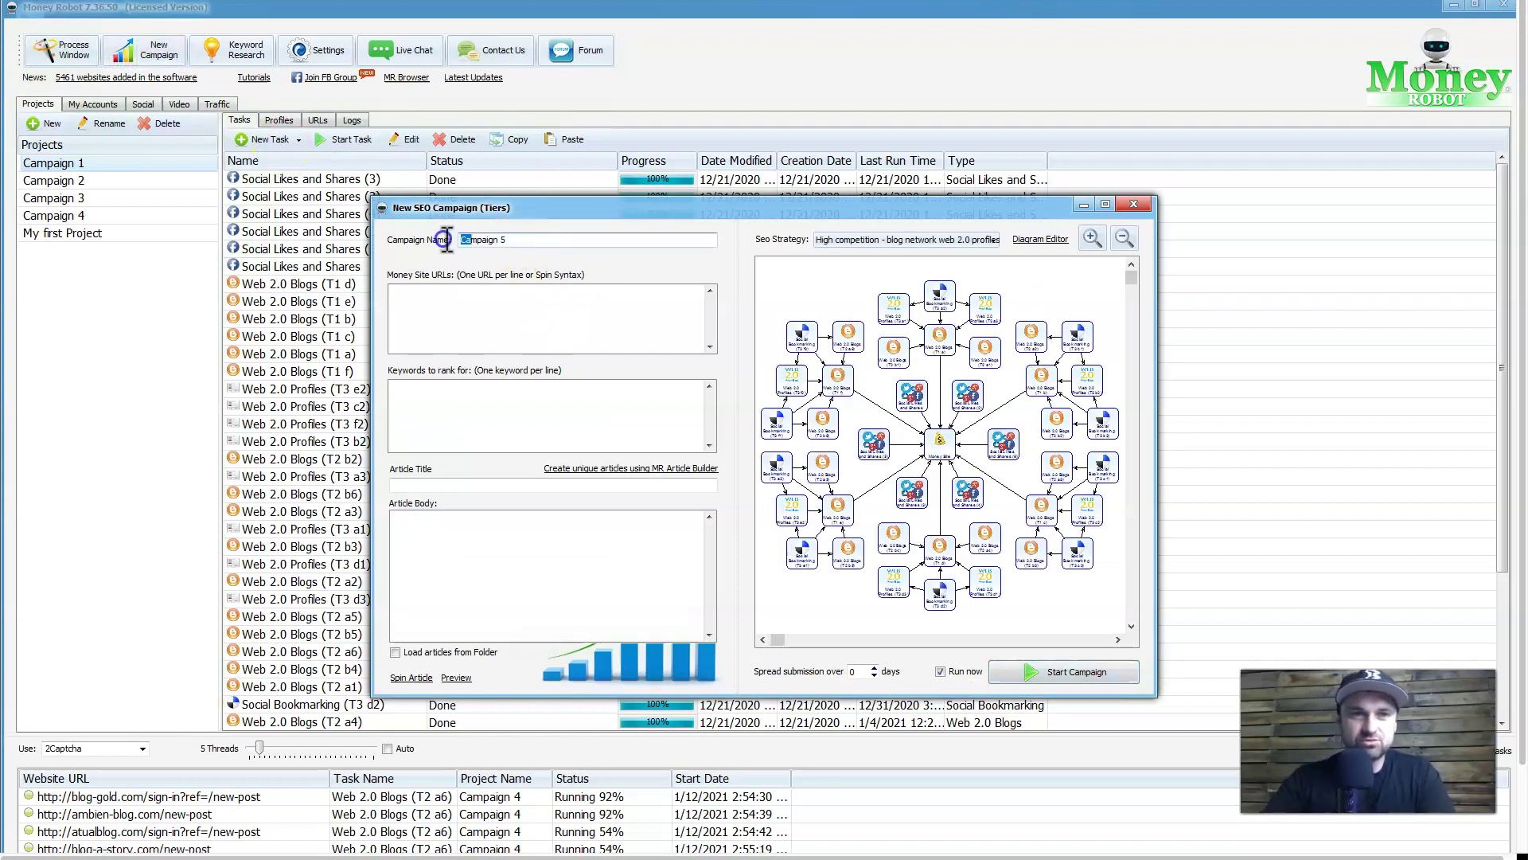
click(525, 311)
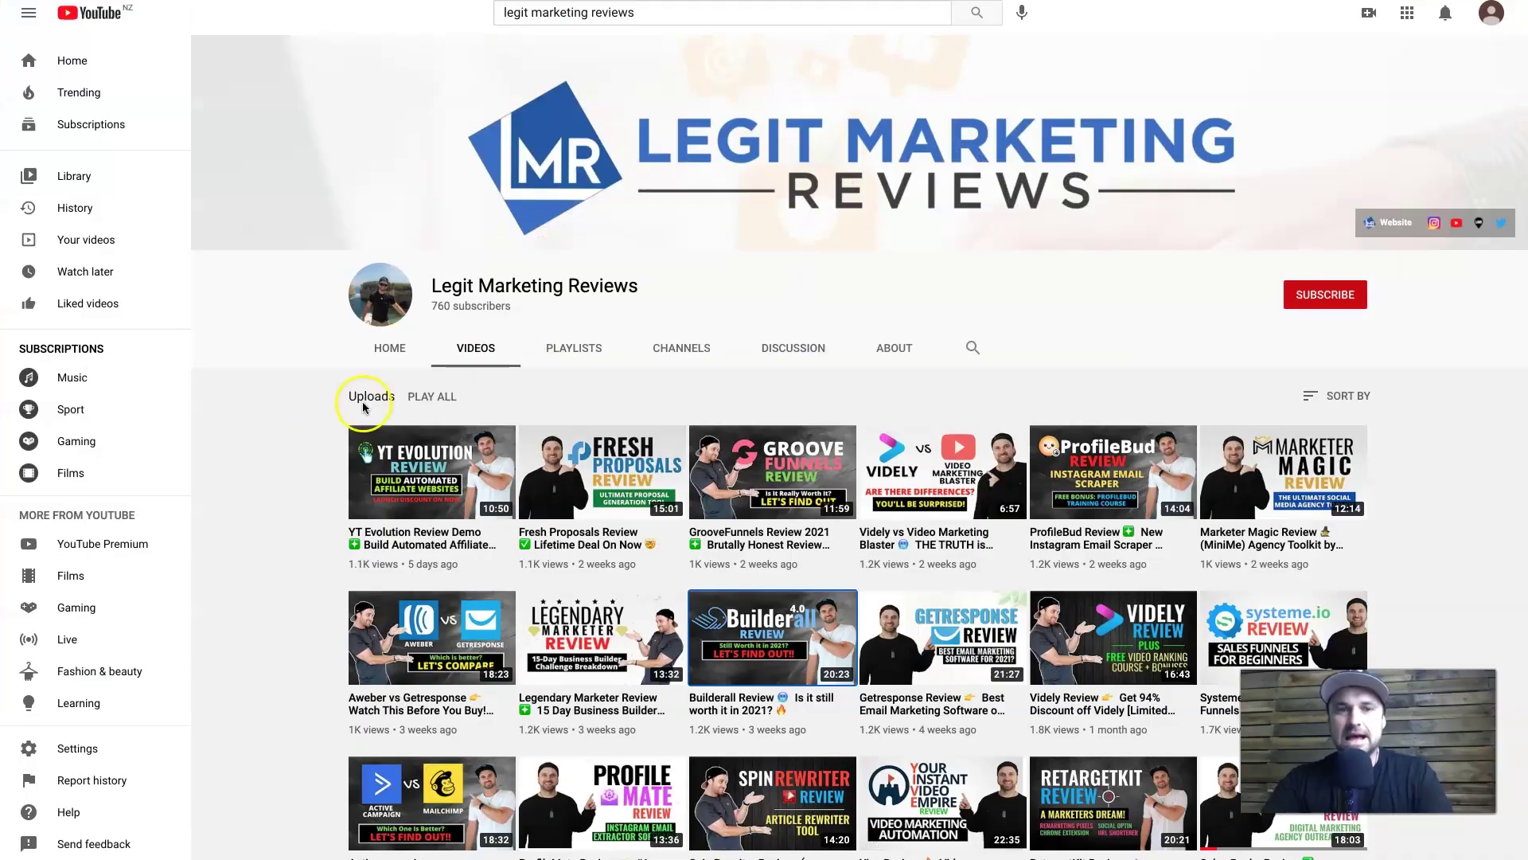
click(818, 673)
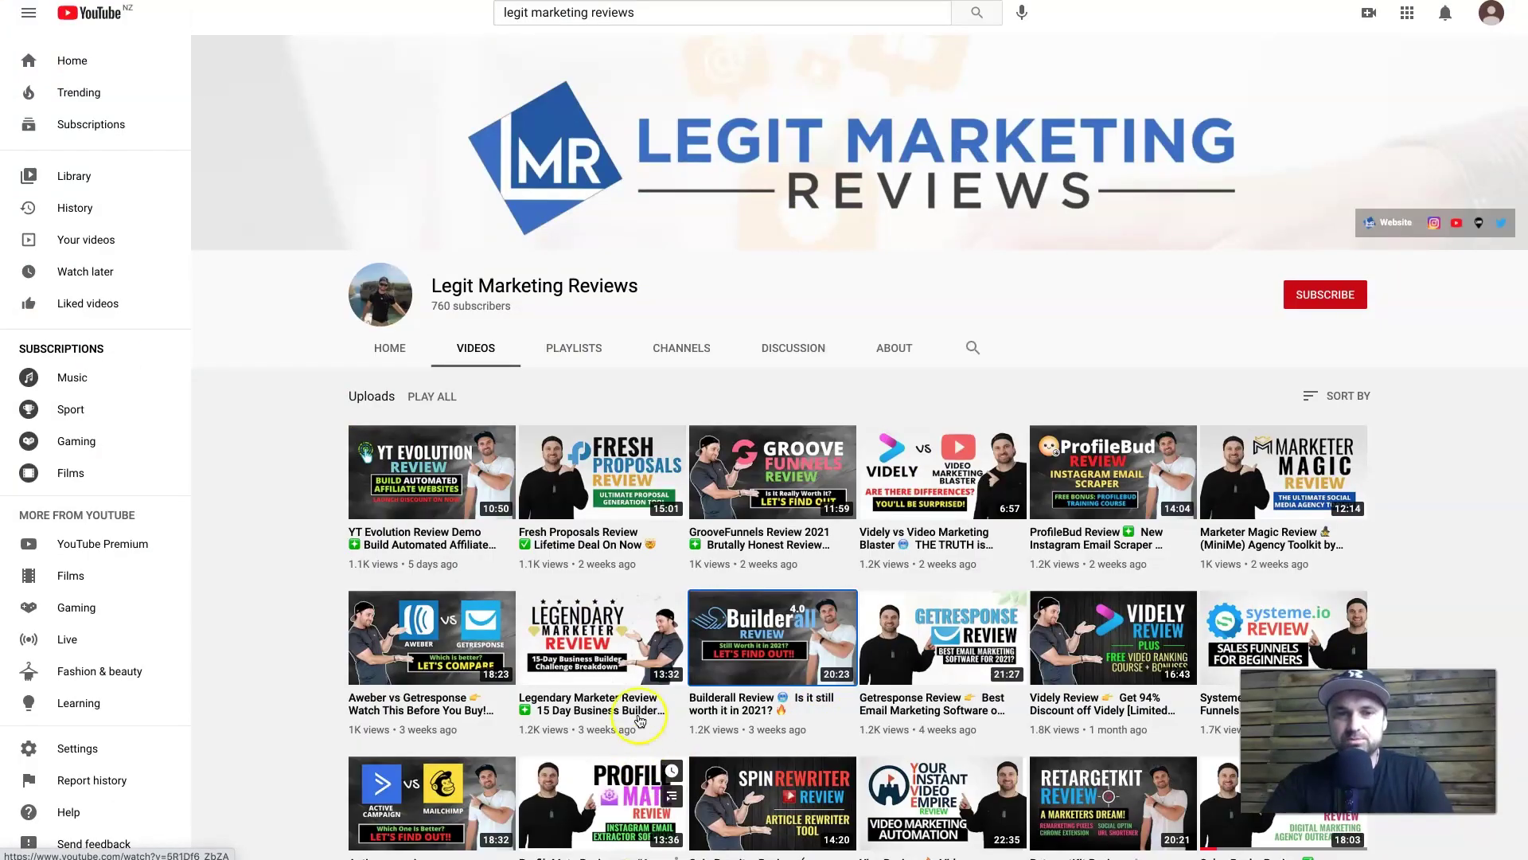
right_click(791, 671)
click(848, 740)
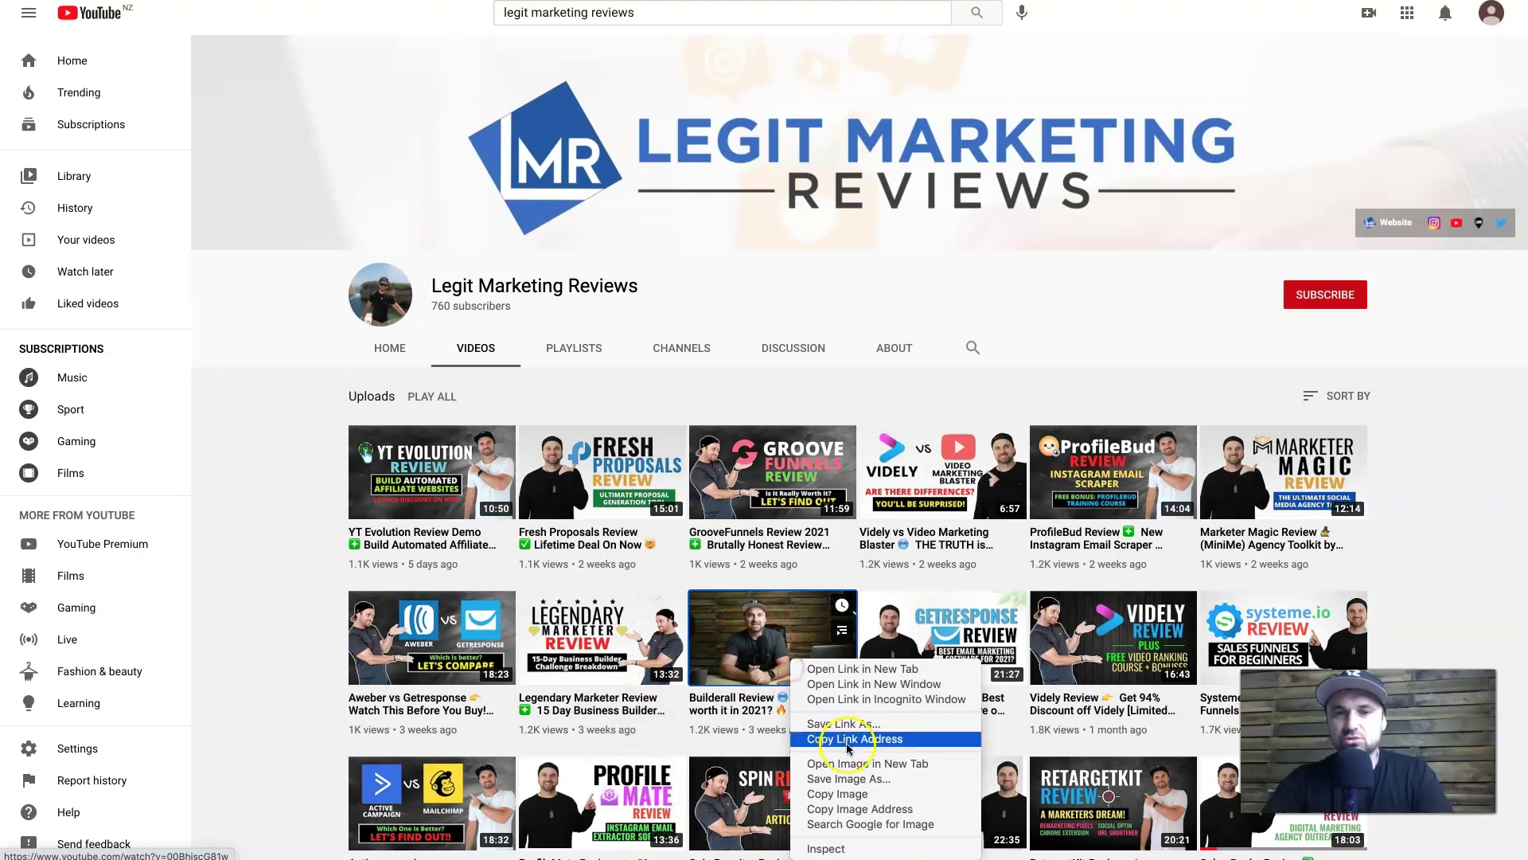
click(169, 45)
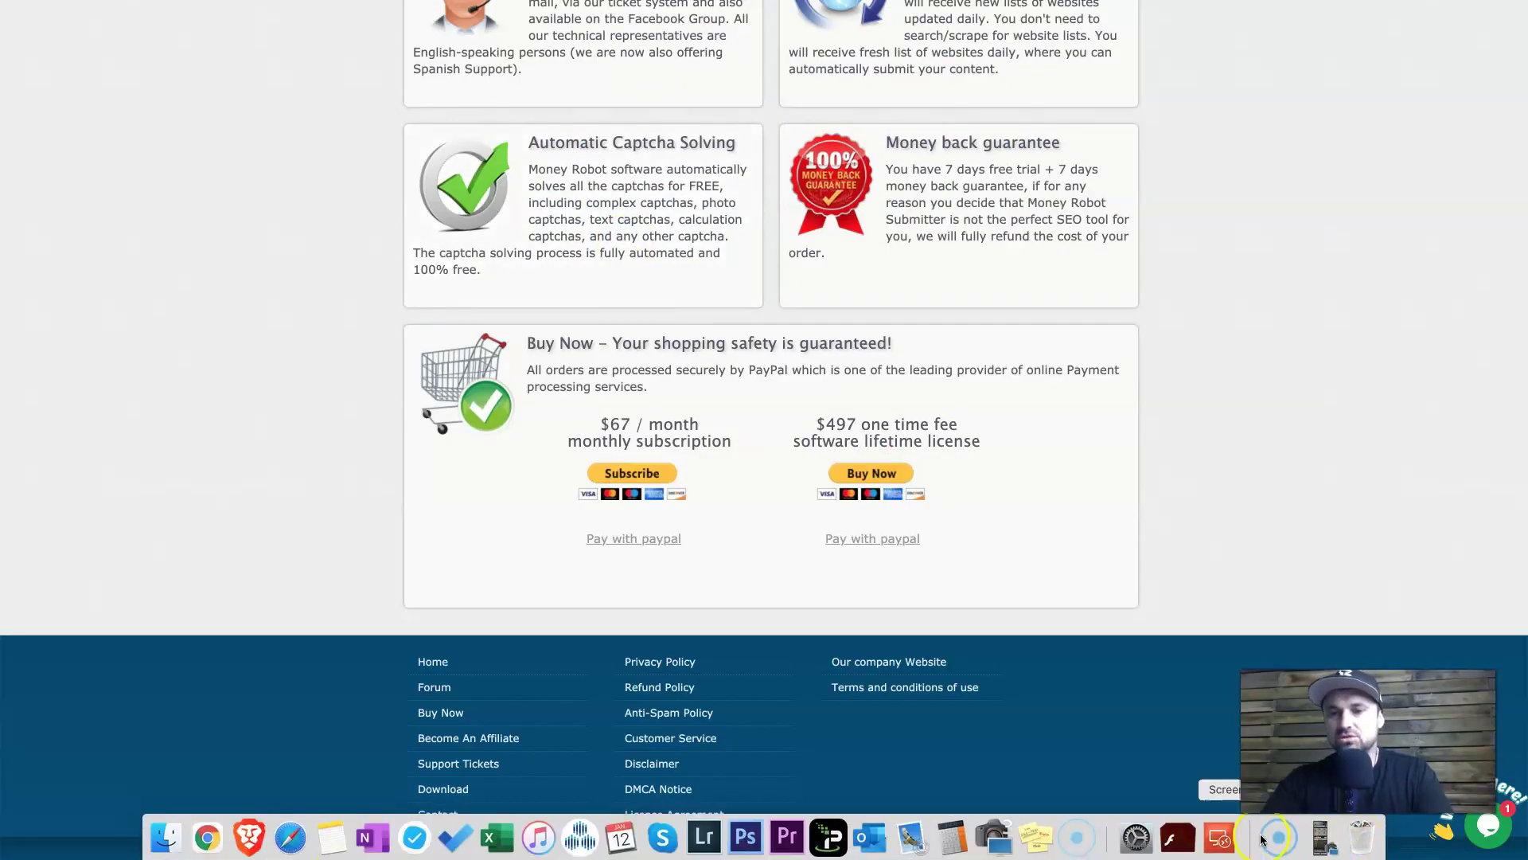
click(1222, 836)
Step: Paste the YouTube video link as the money site URL and enter the keyword 'Builderall review'
click(488, 337)
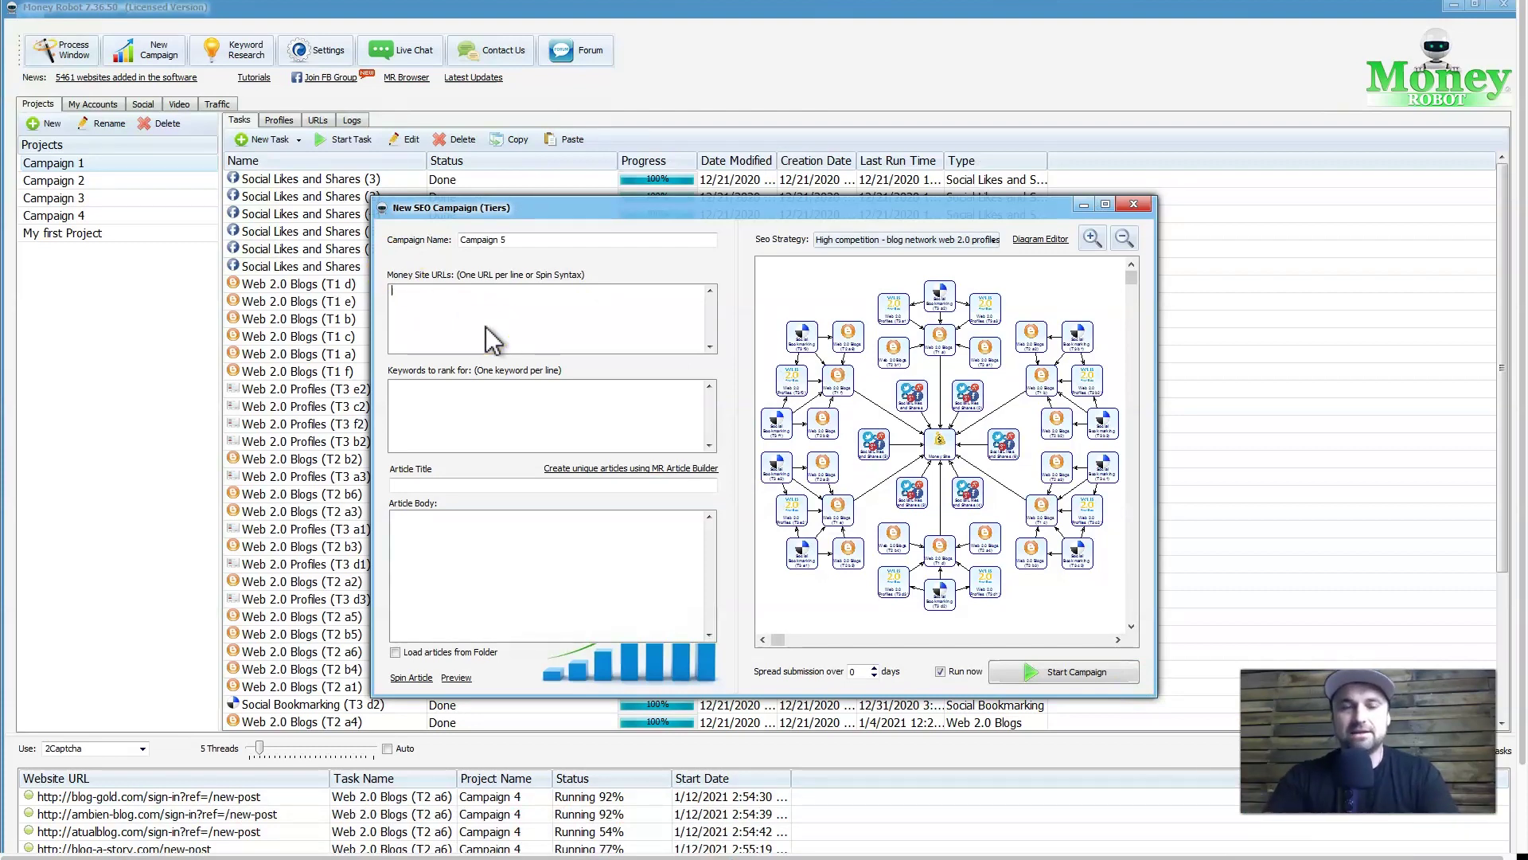
right_click(486, 327)
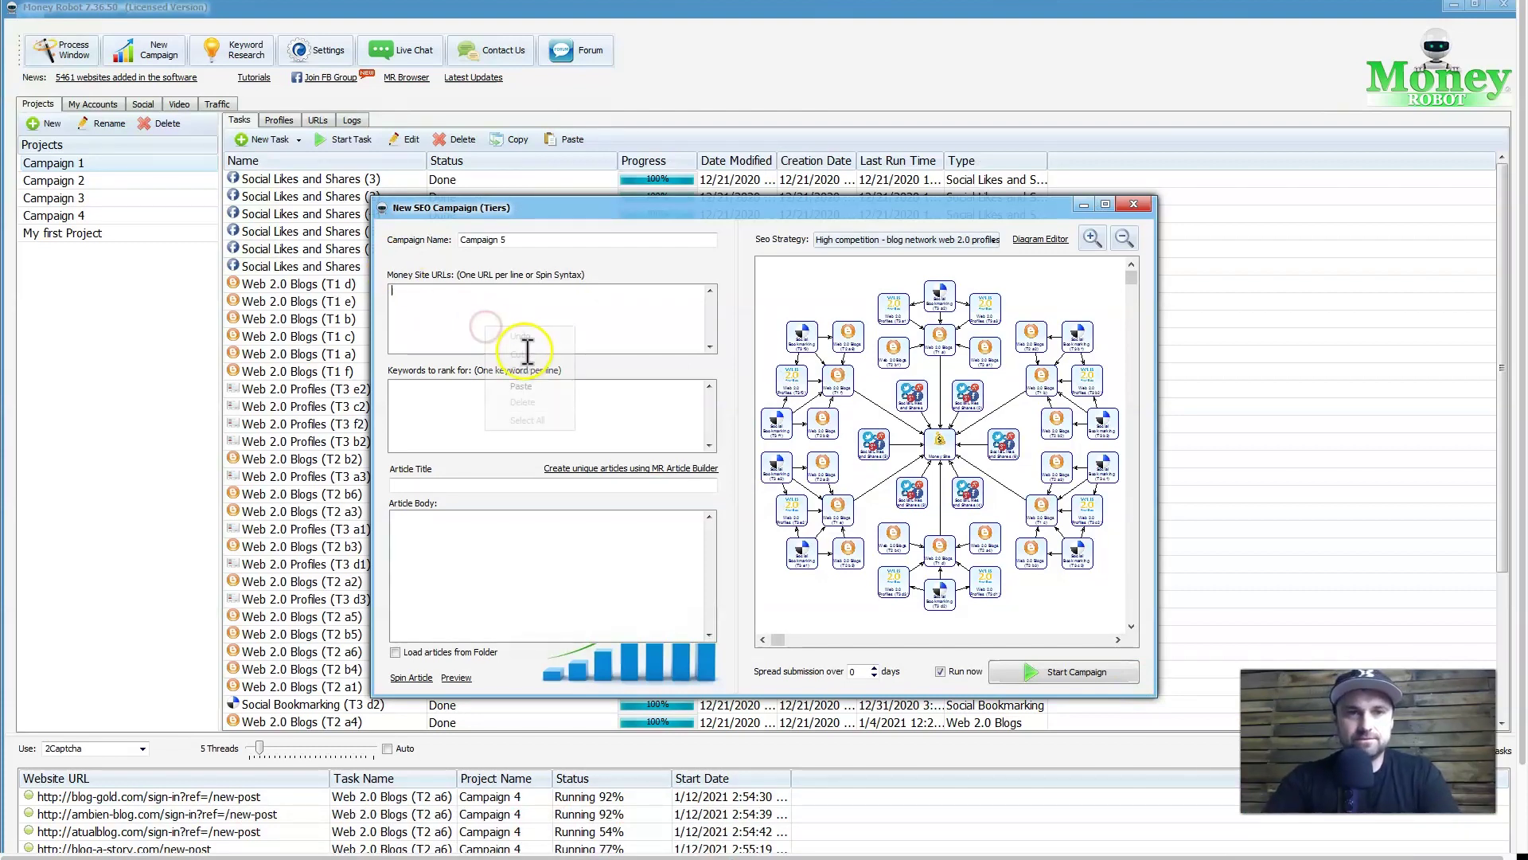
click(514, 386)
click(507, 408)
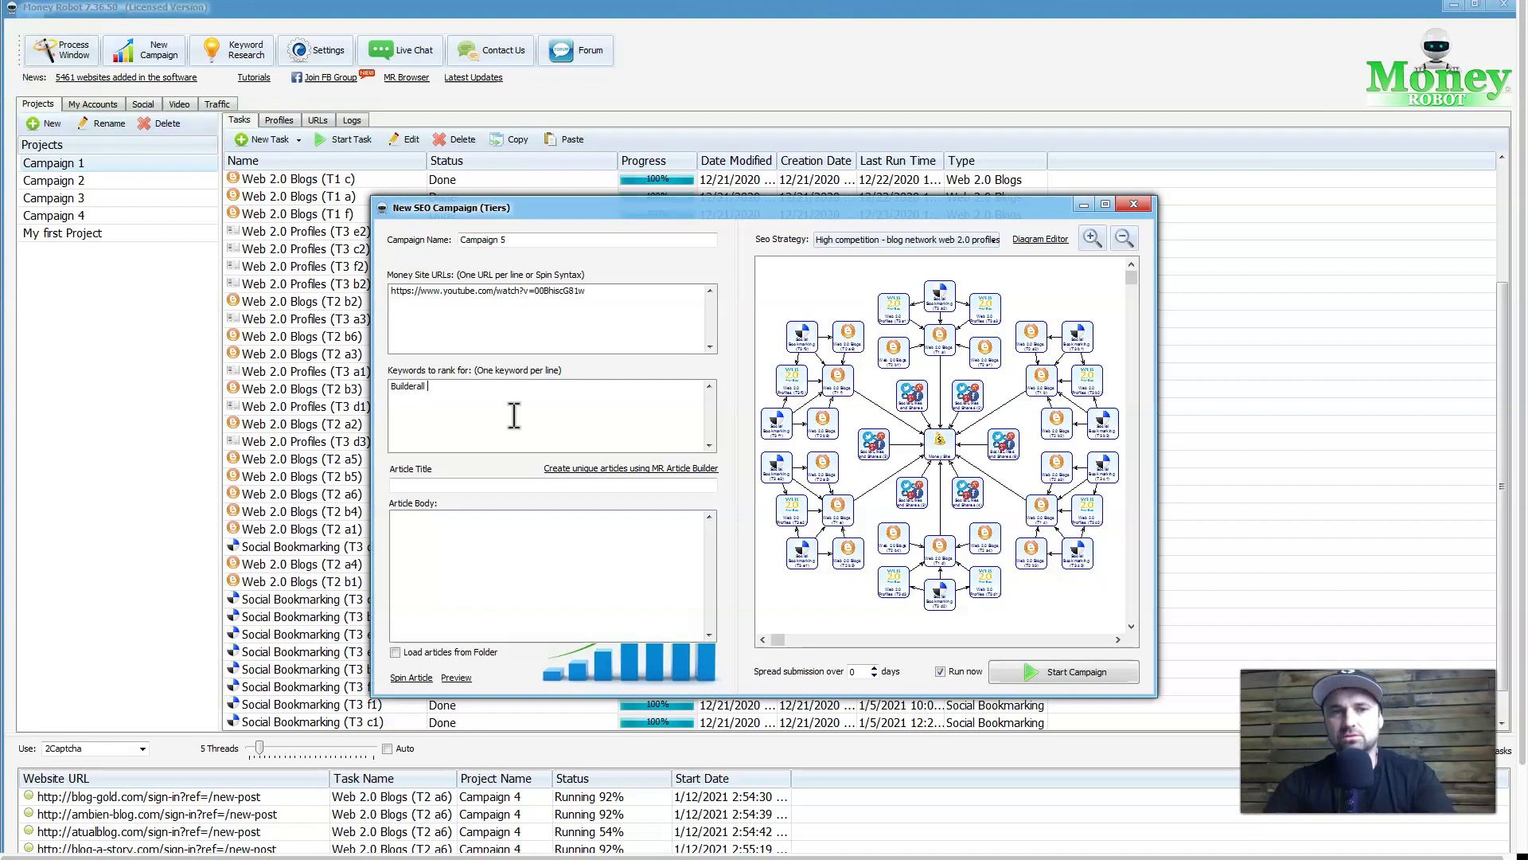
text(Builderall )
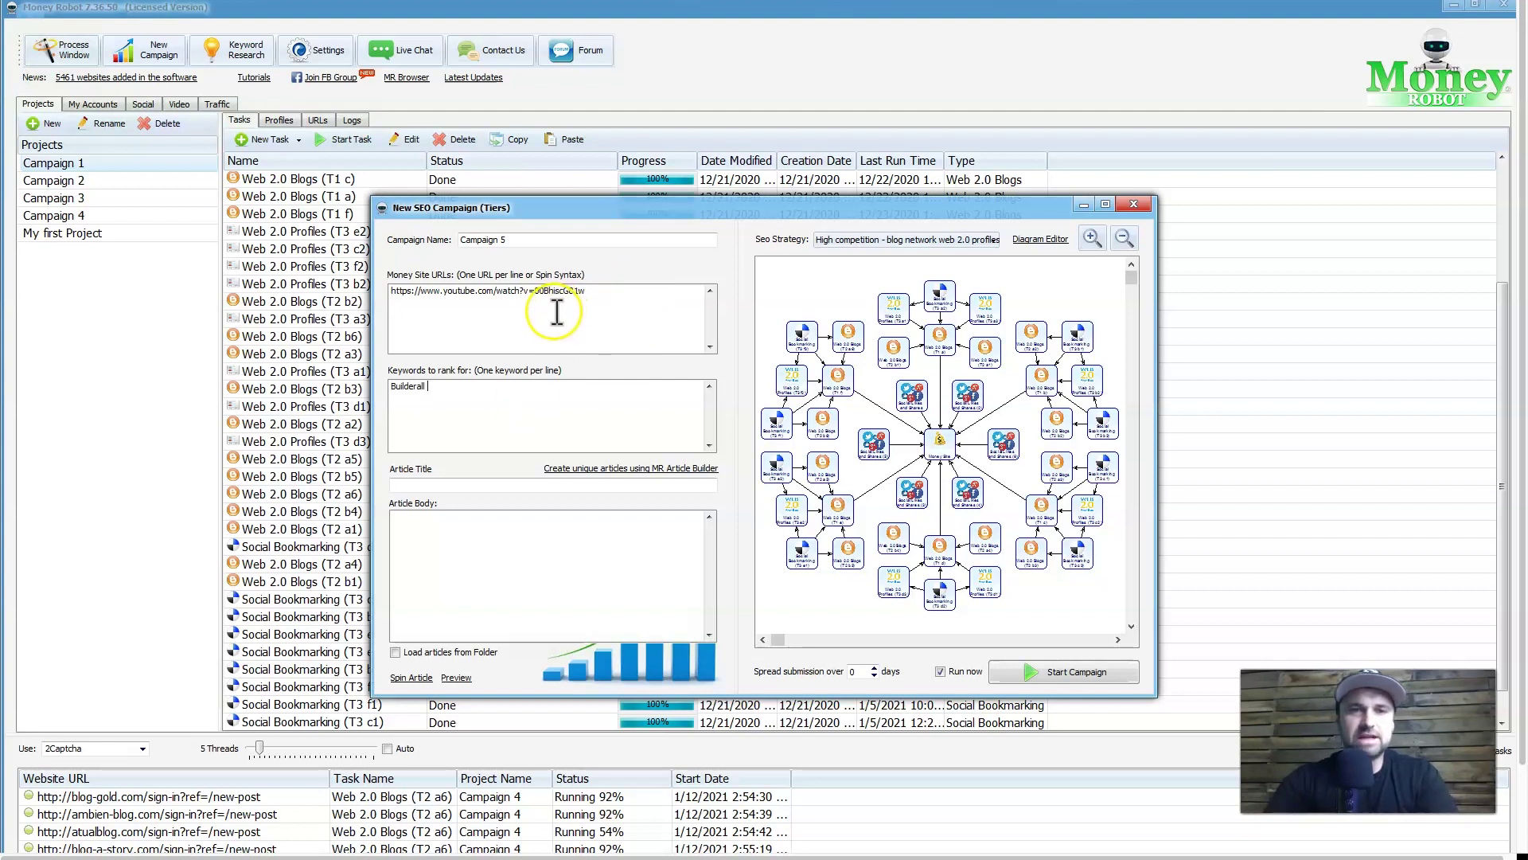
text(review)
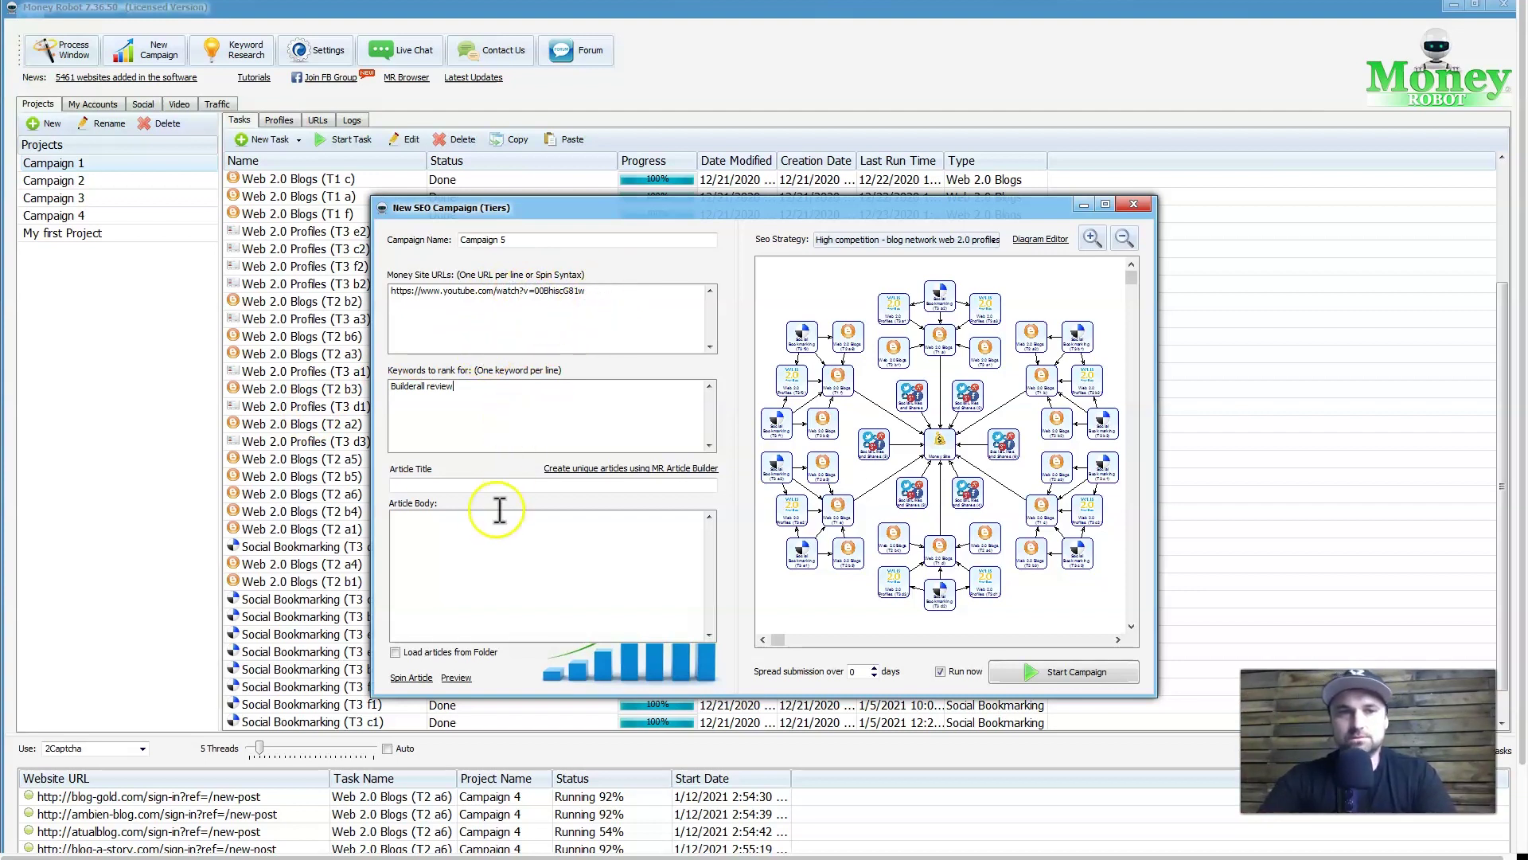
click(526, 485)
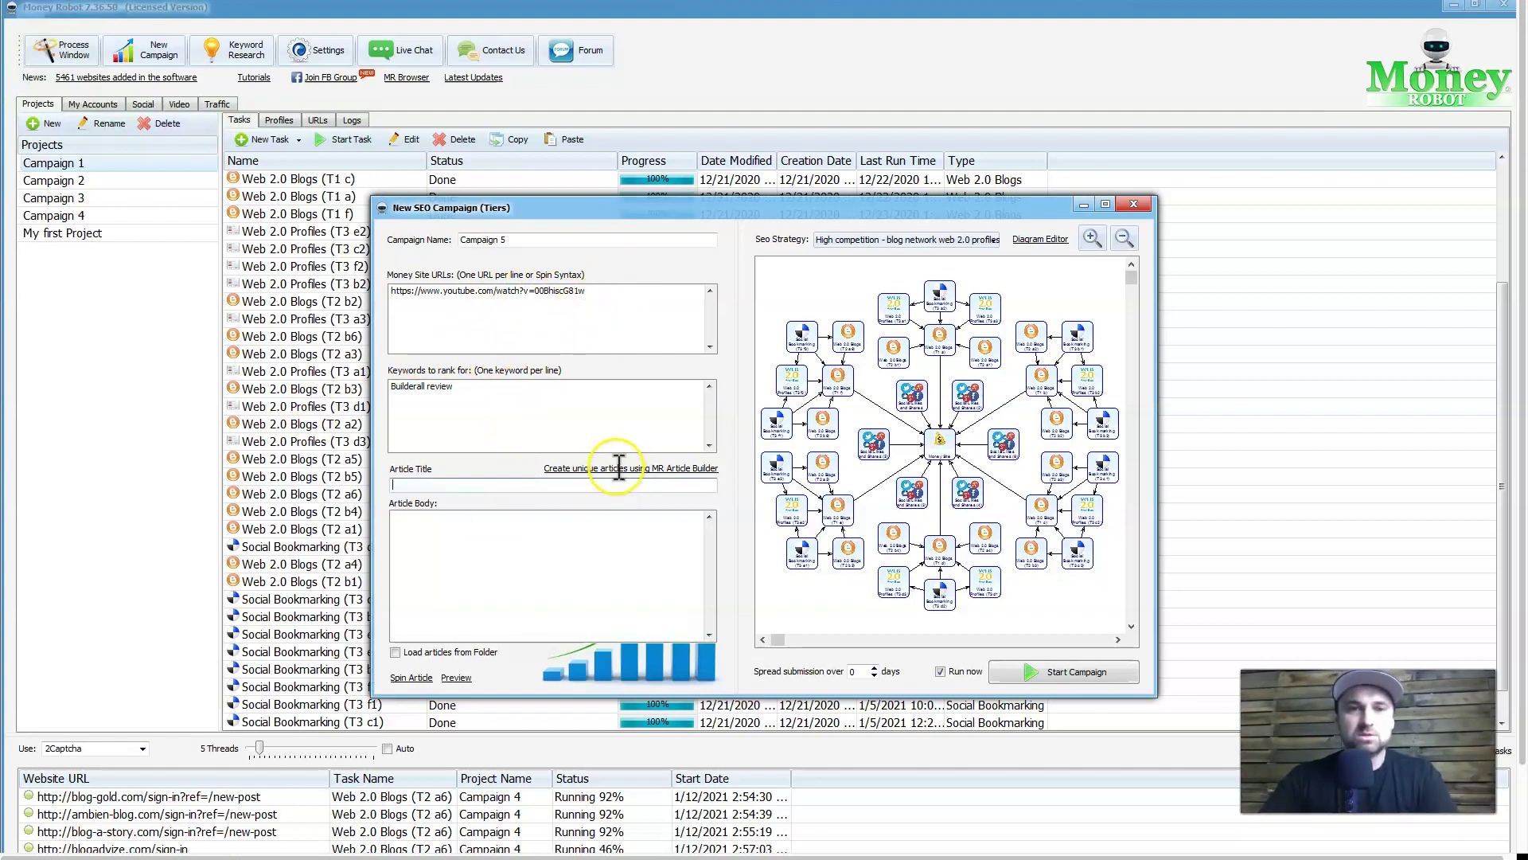
Step: Generate a spun Builderall review article title and body with MR Article Builder
click(678, 471)
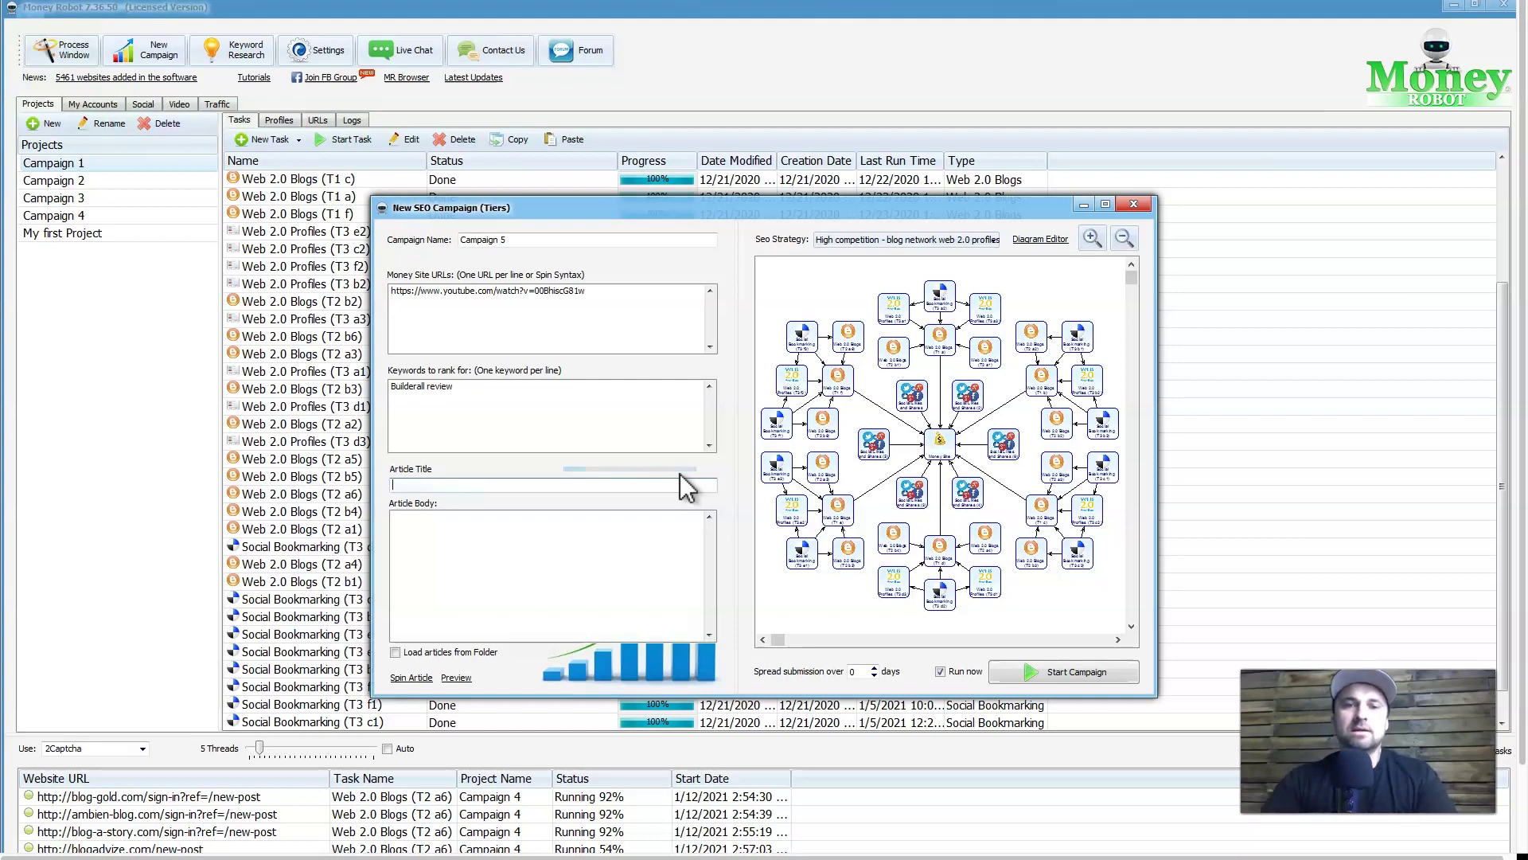
click(689, 495)
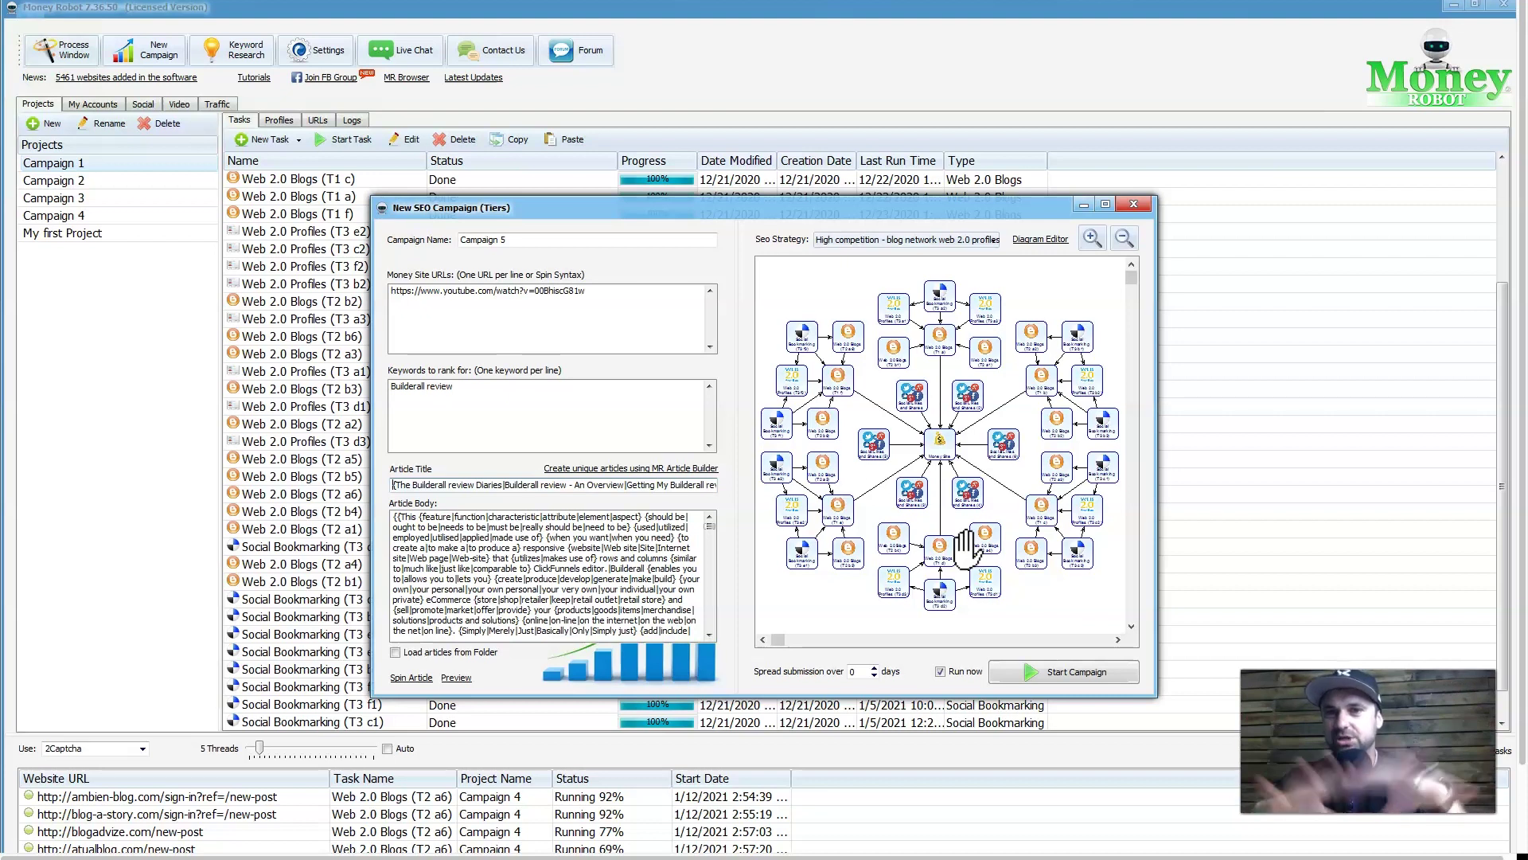
click(923, 497)
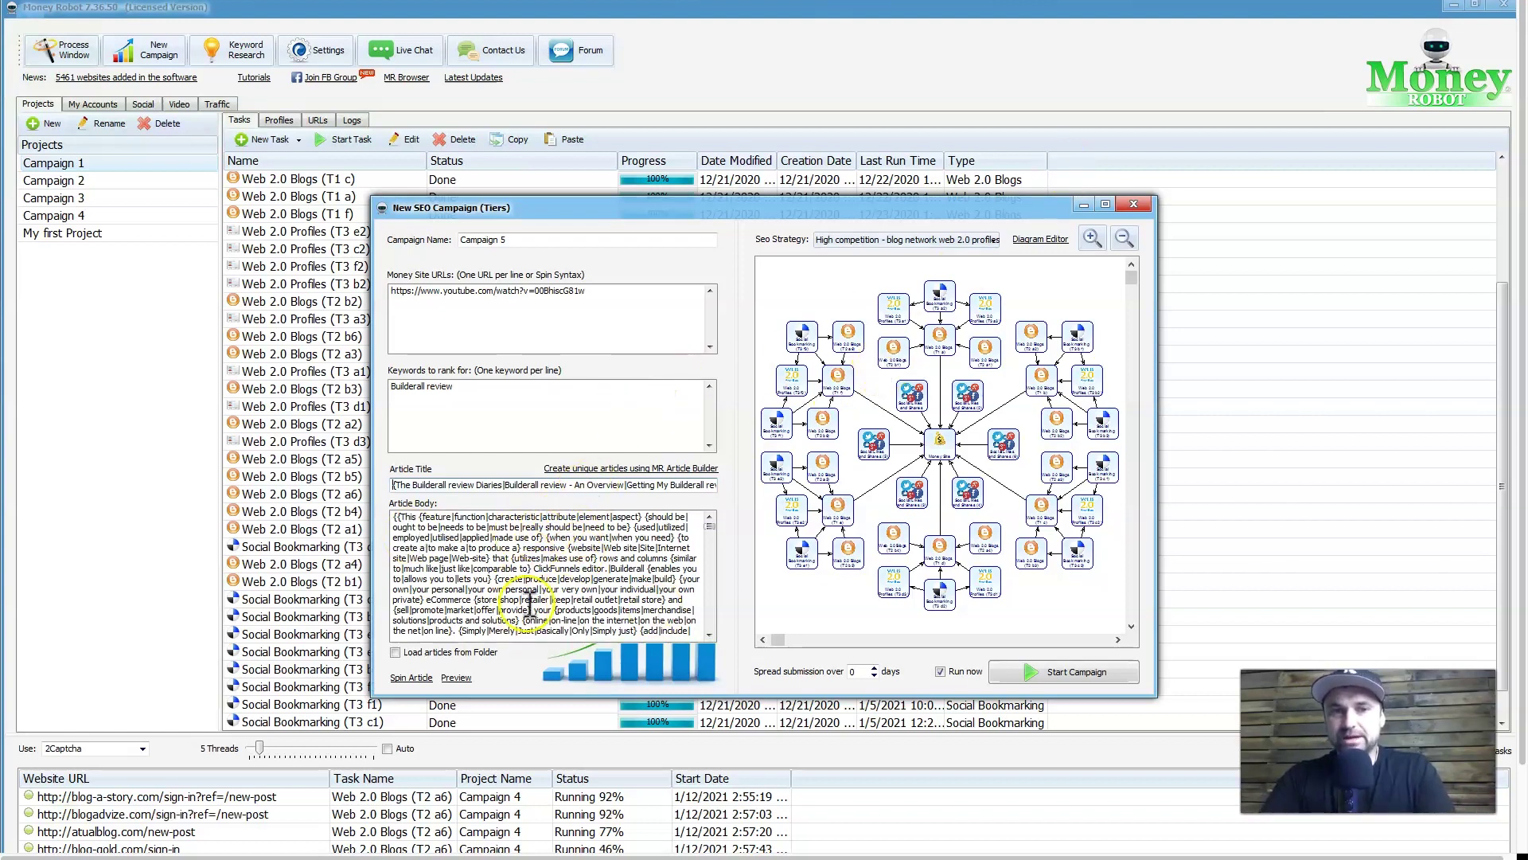
click(981, 240)
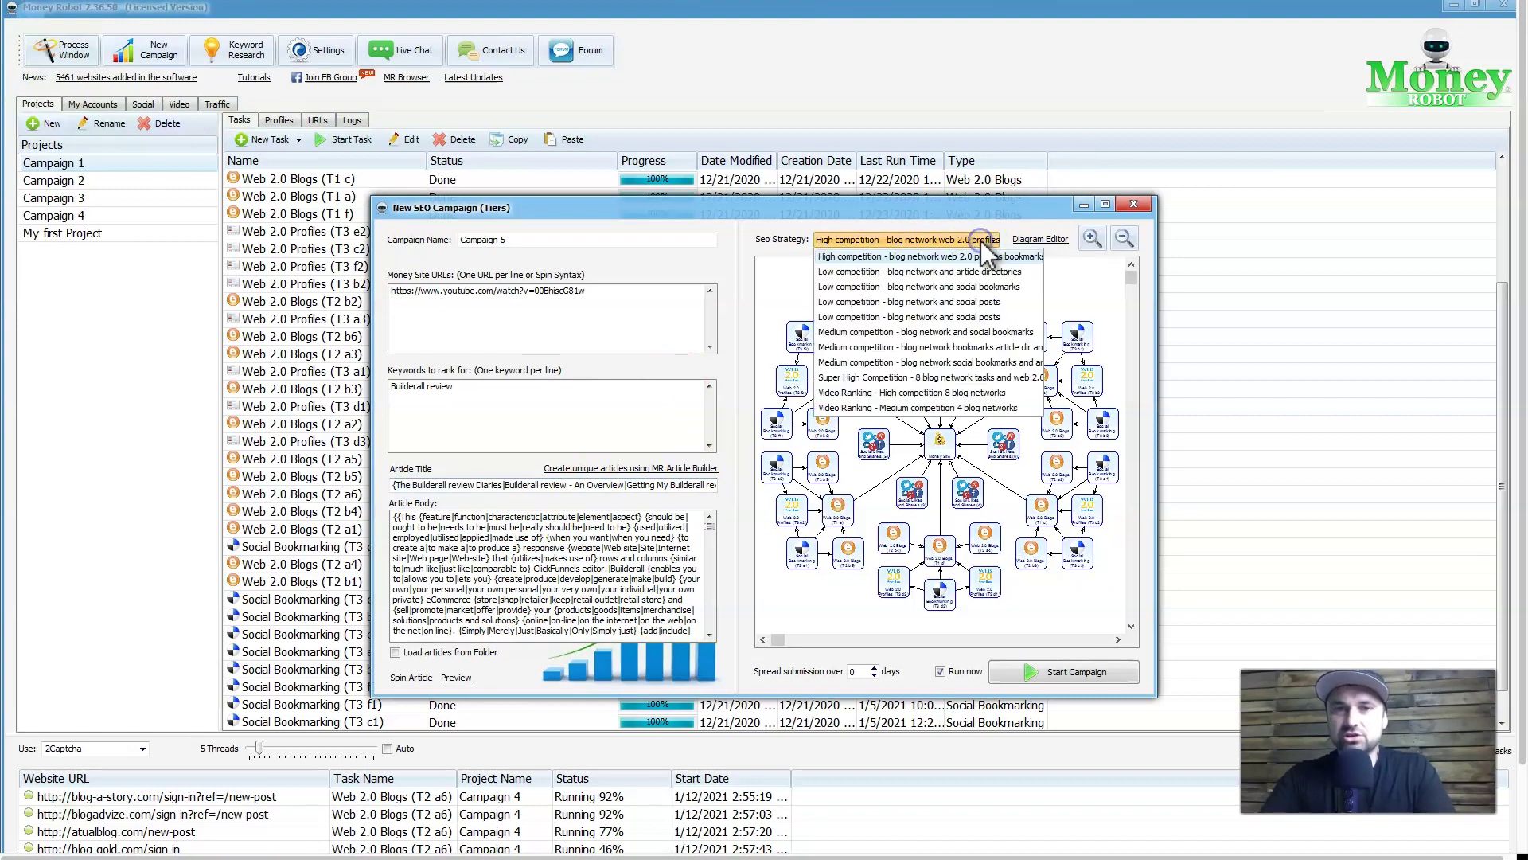
Step: Compare several SEO strategies, then settle on 'Video Ranking - High competition 8 blog networks'
click(947, 271)
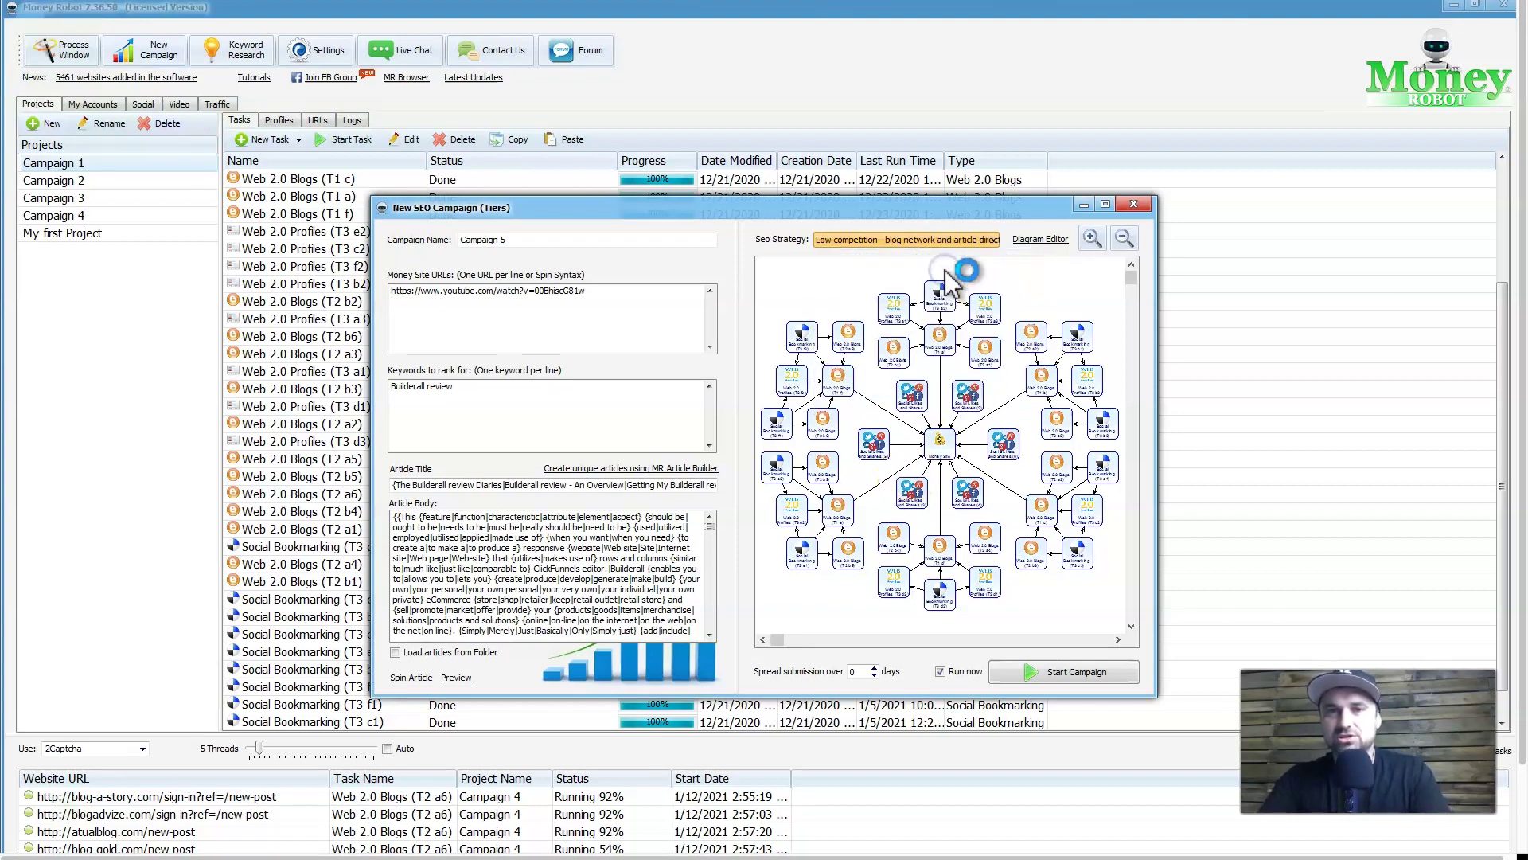
click(900, 242)
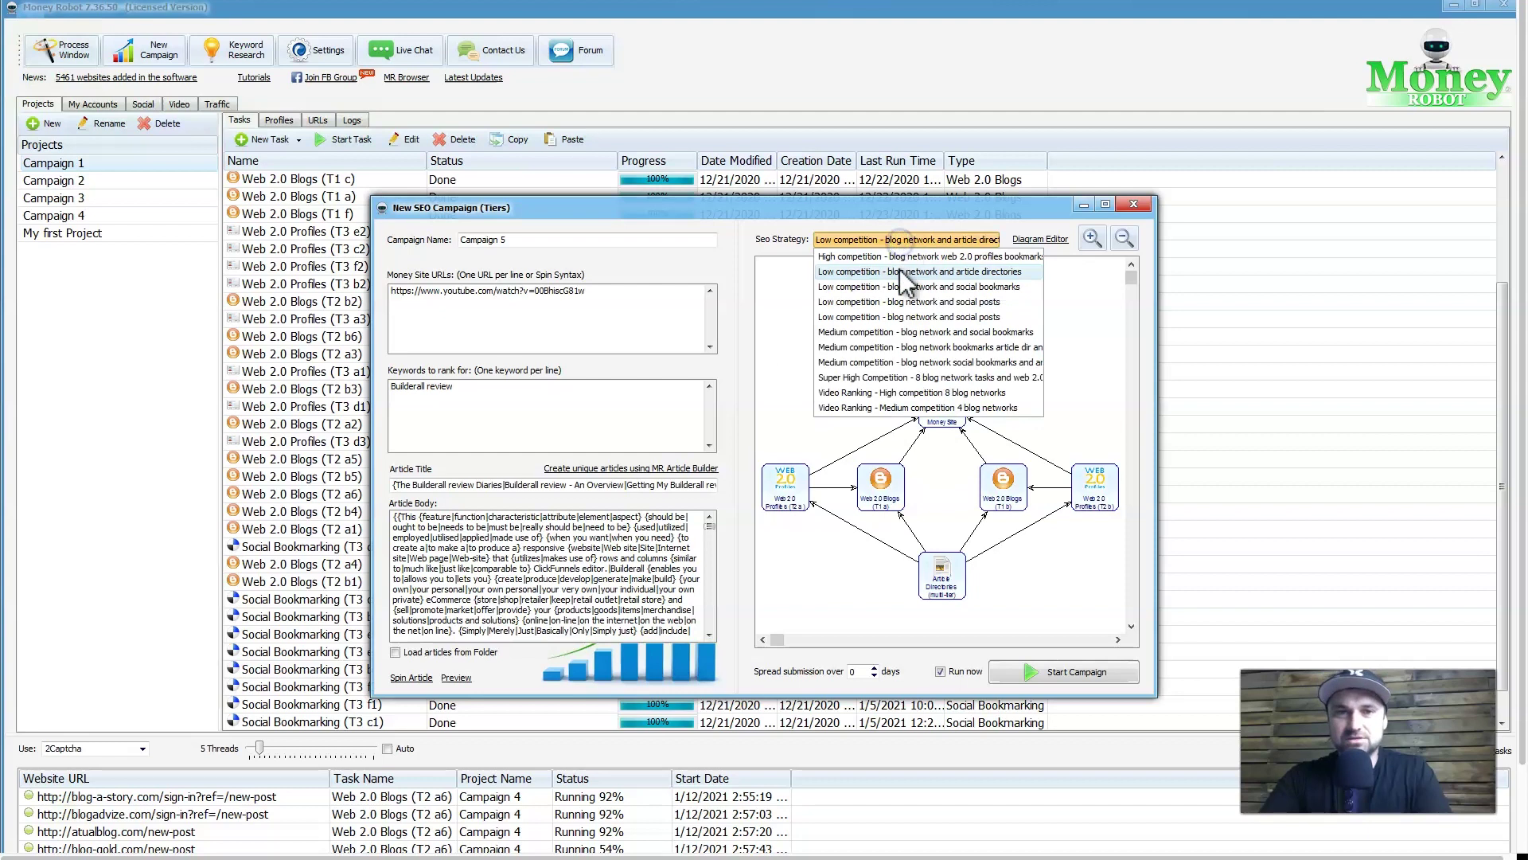
click(893, 332)
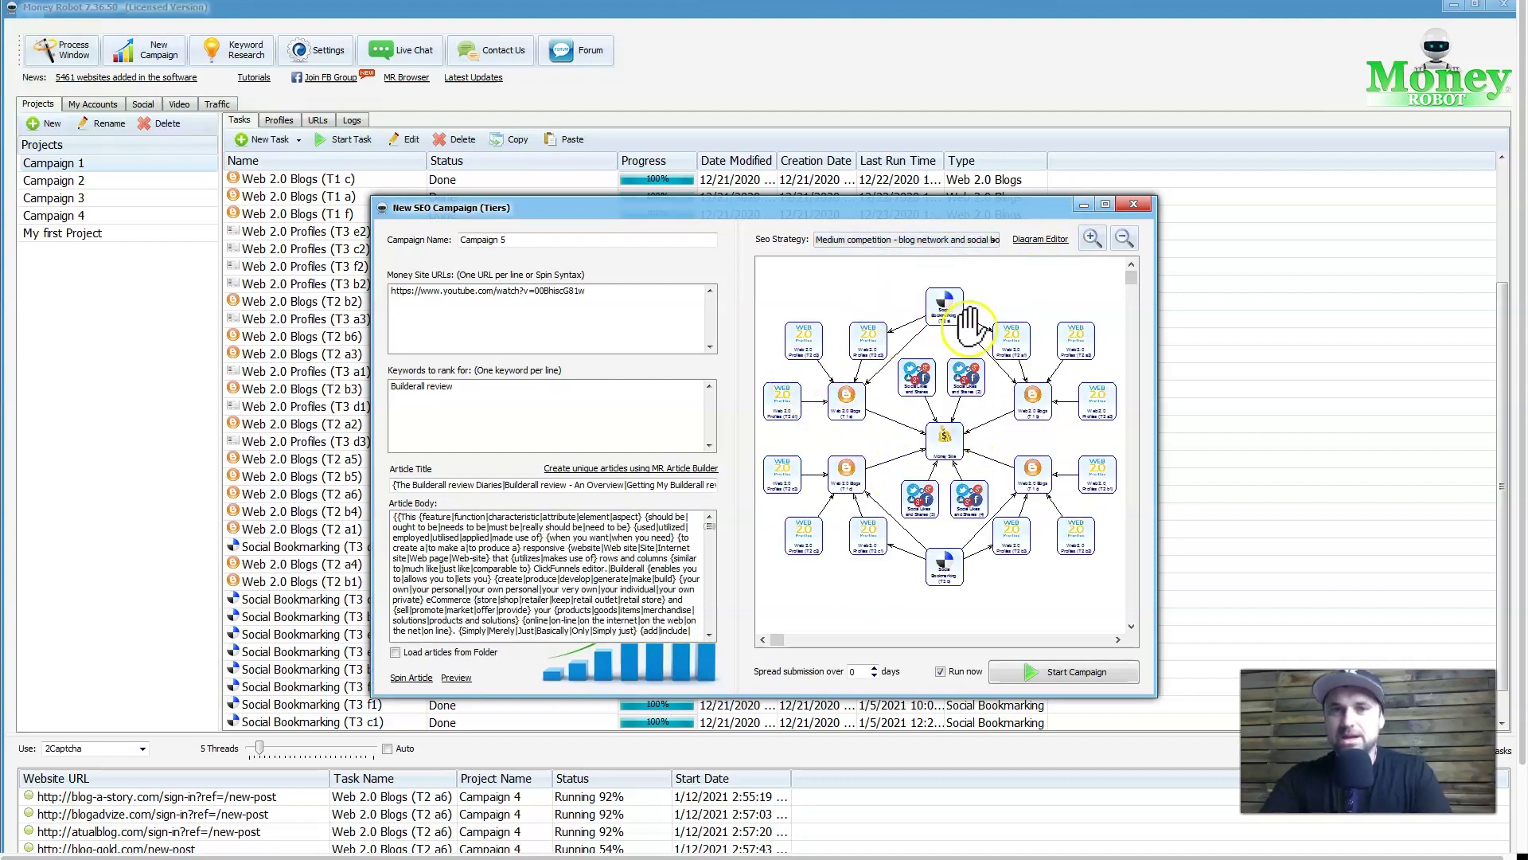
click(864, 241)
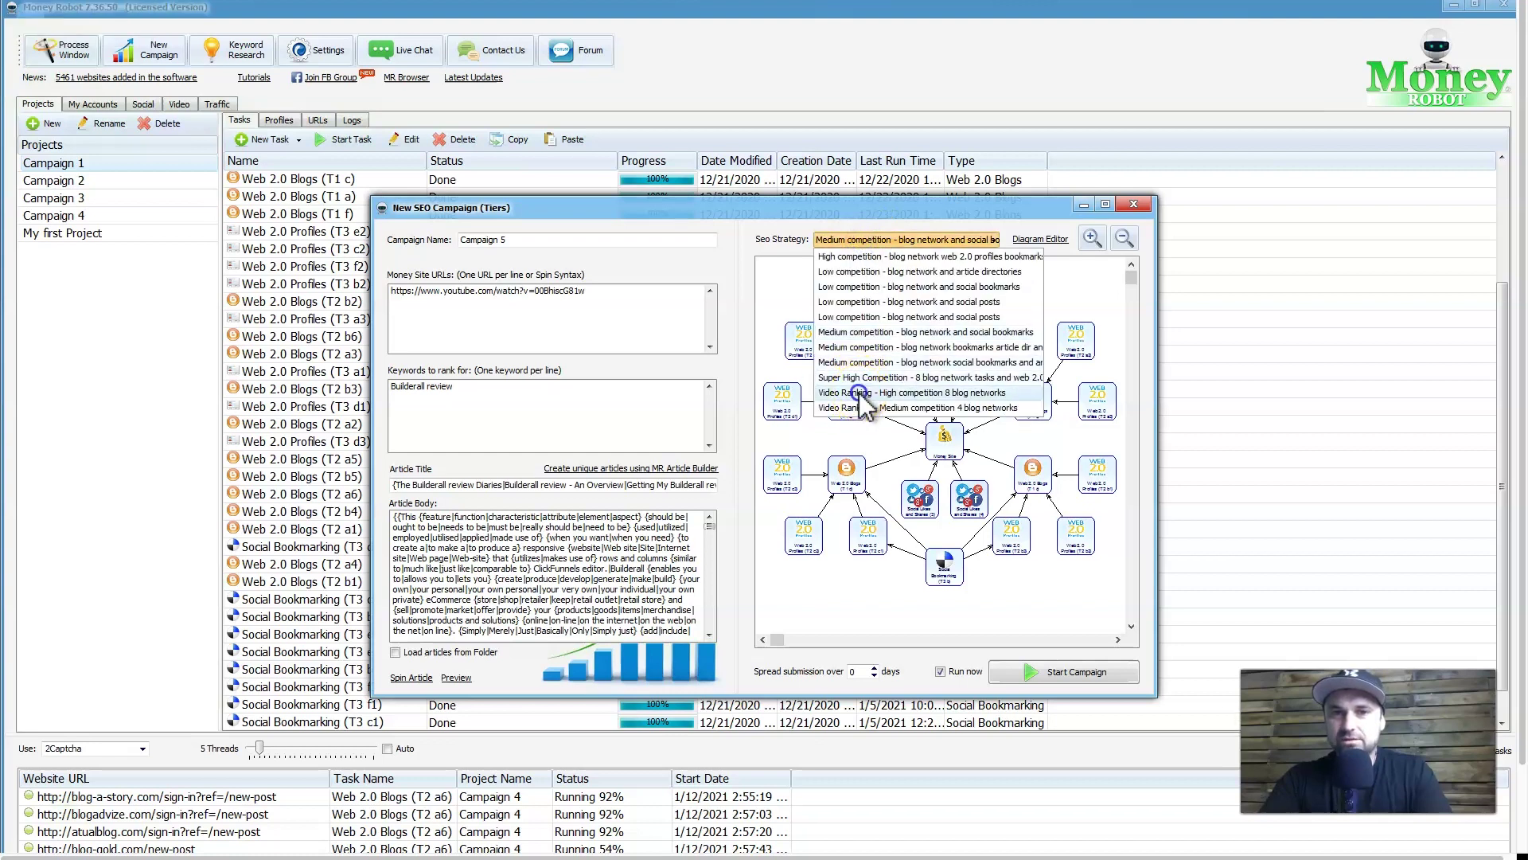
click(864, 393)
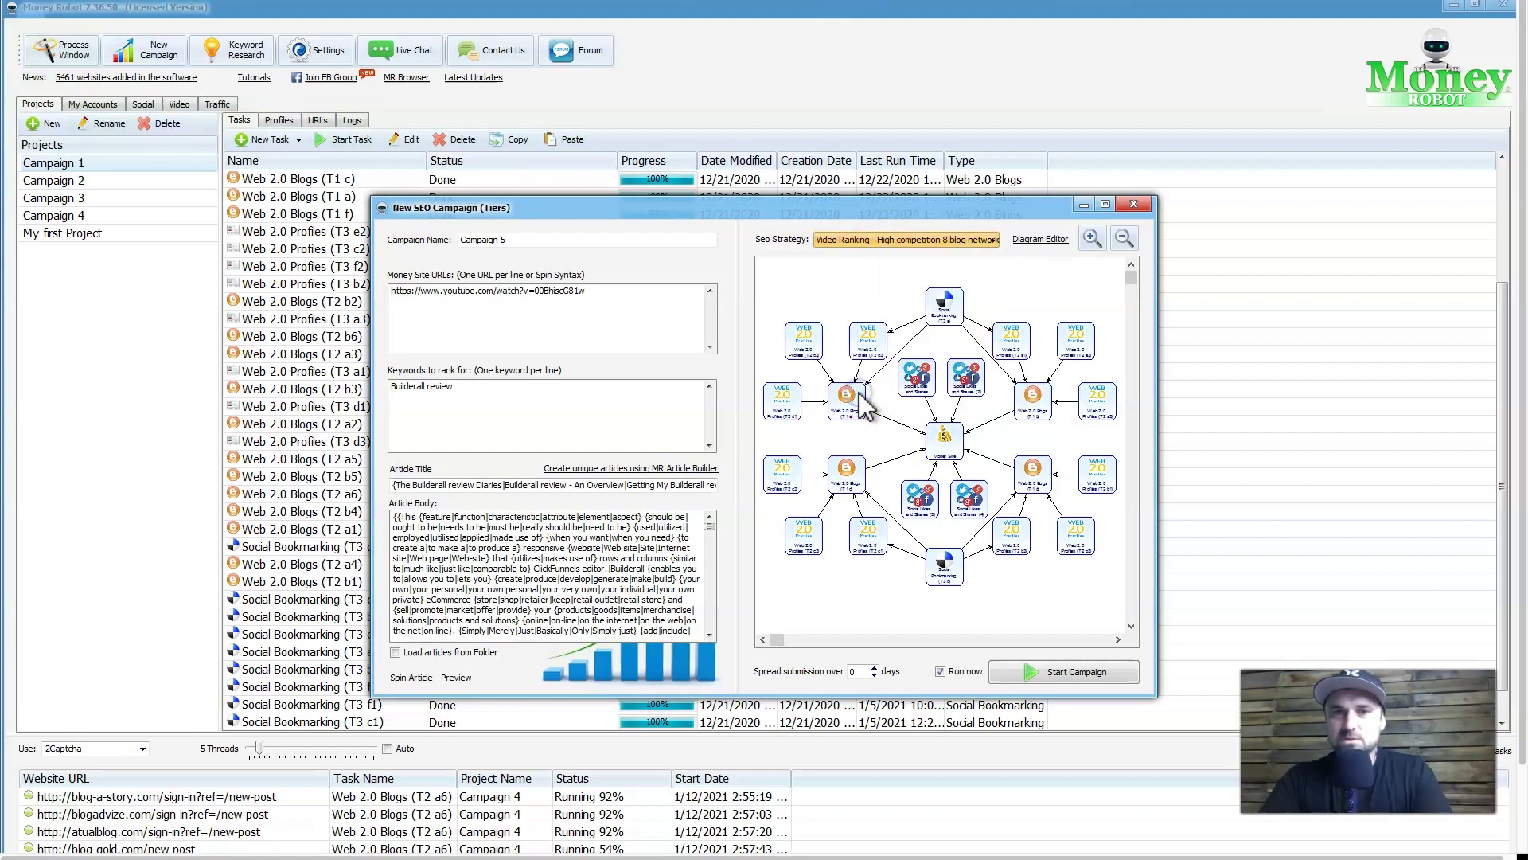
click(926, 241)
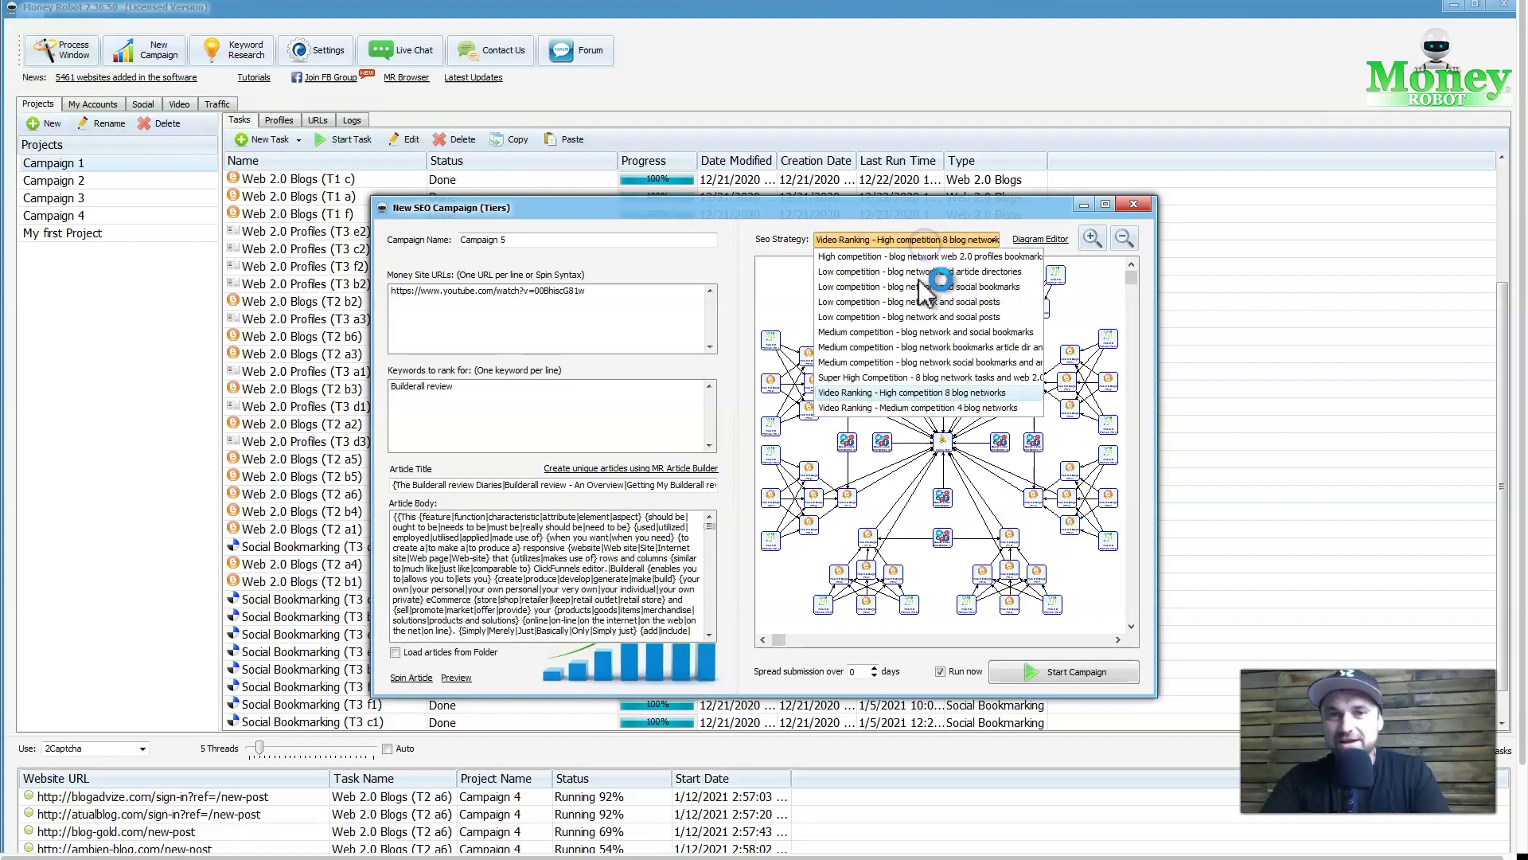
click(888, 376)
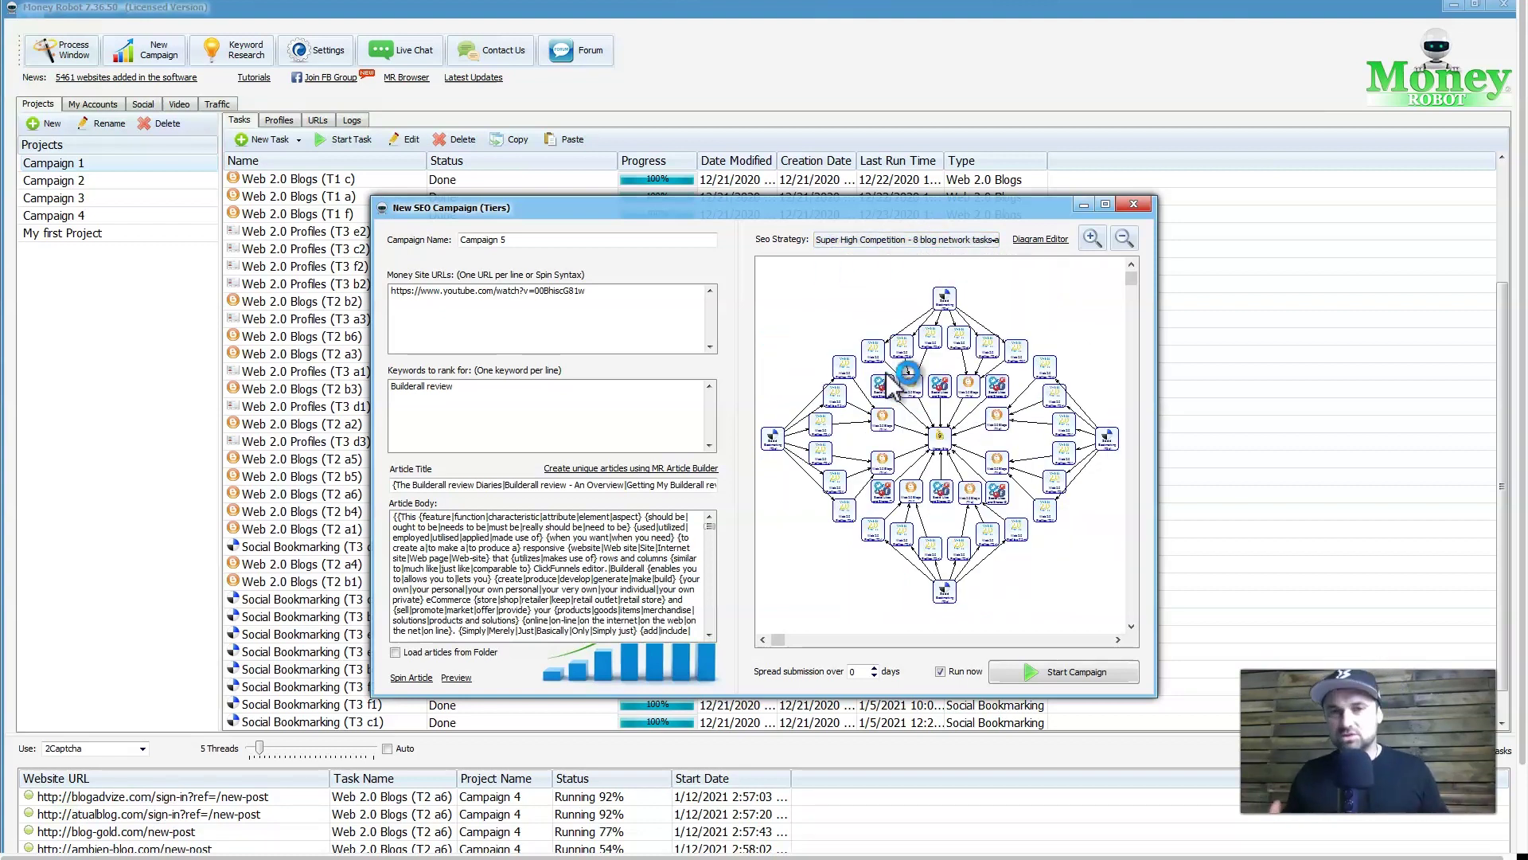
click(947, 239)
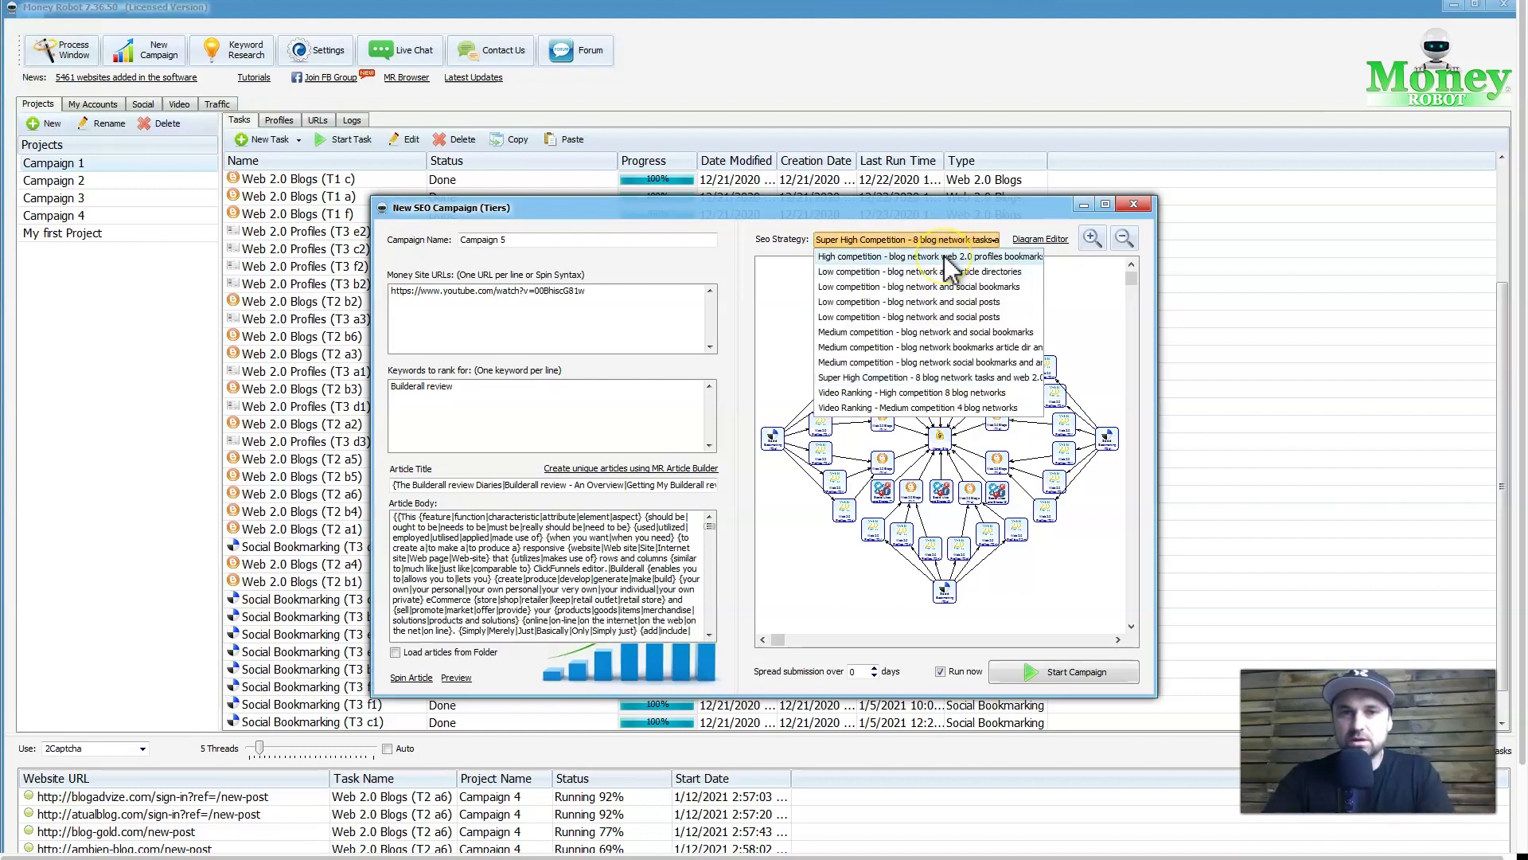
click(936, 393)
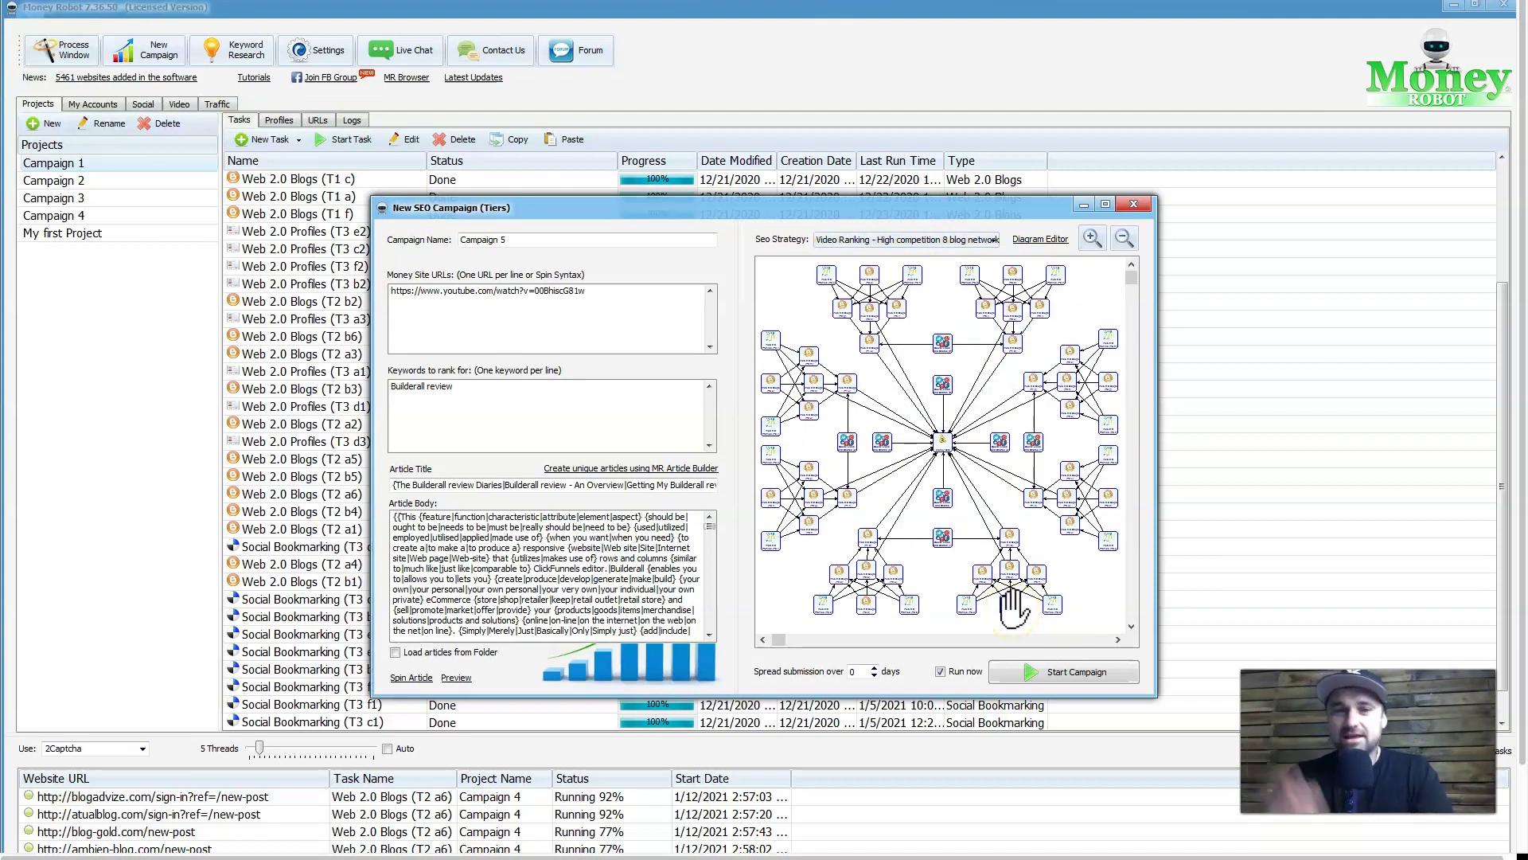
click(853, 671)
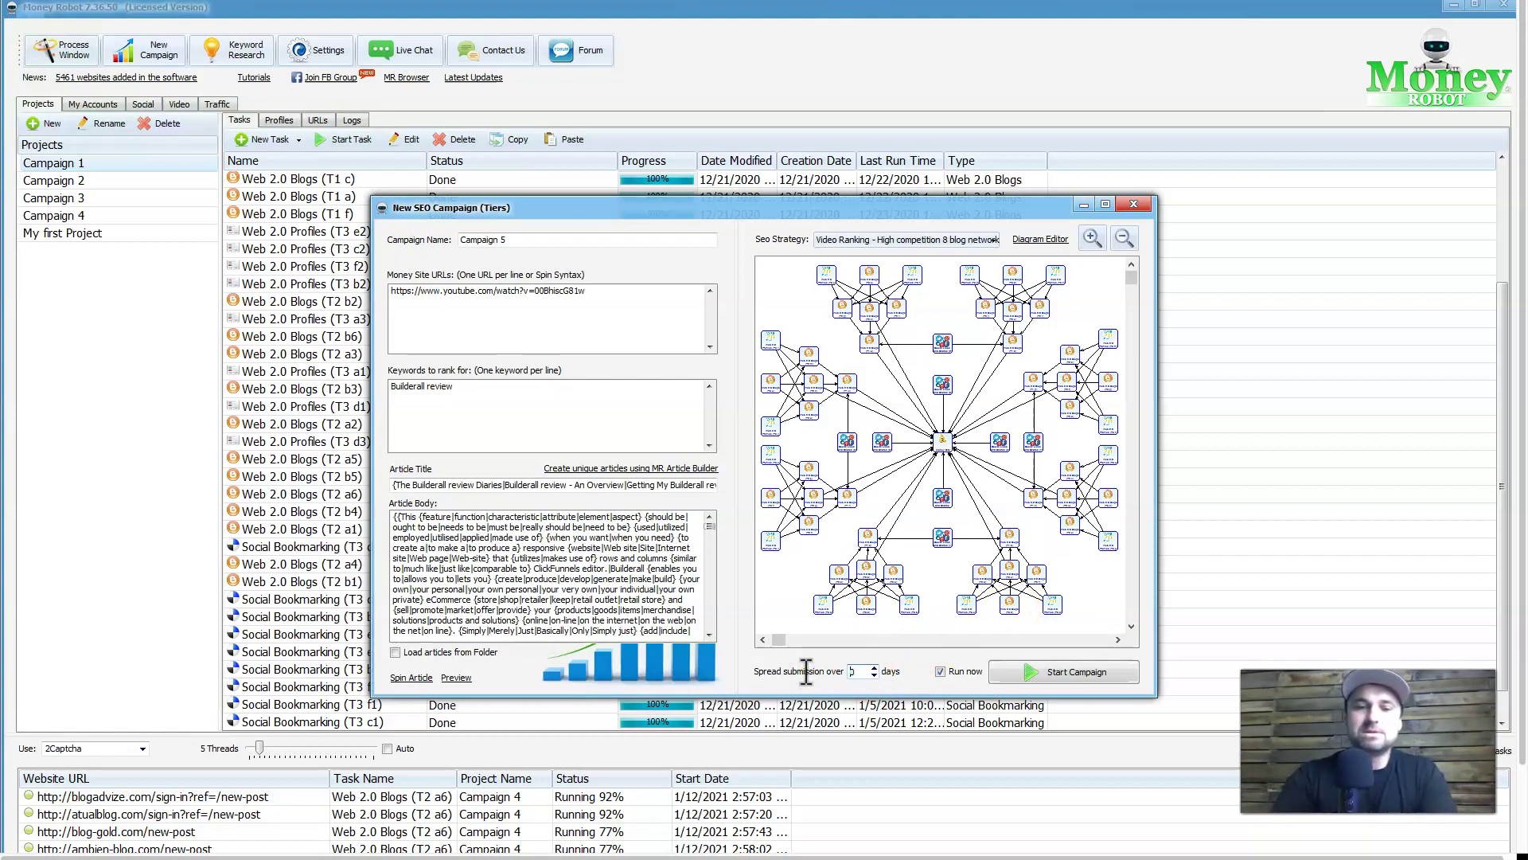
Step: Set the submission spread for Campaign 5 to 5 days
text(0)
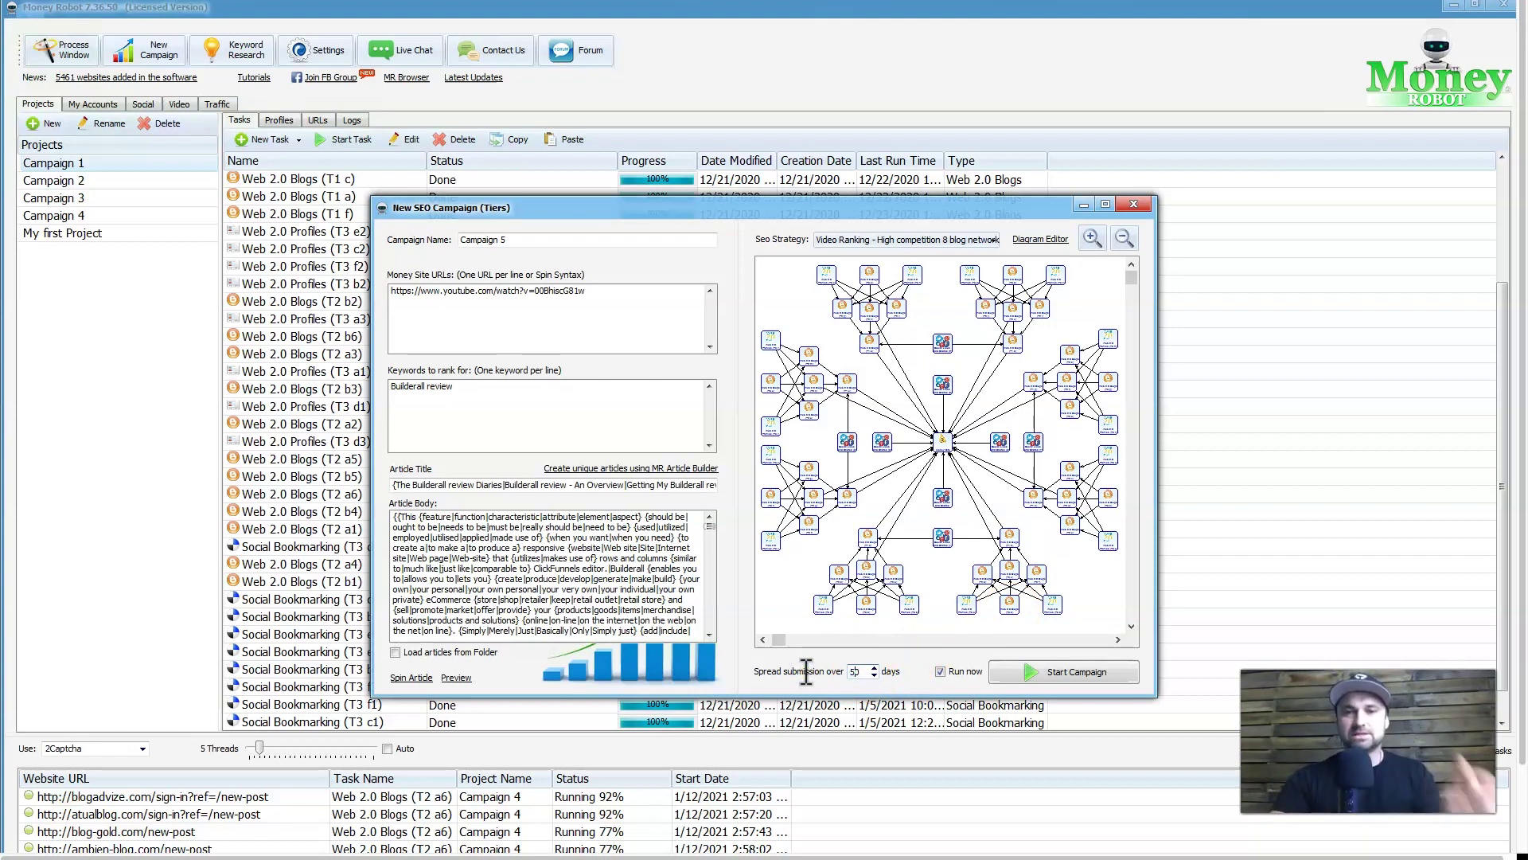
click(908, 658)
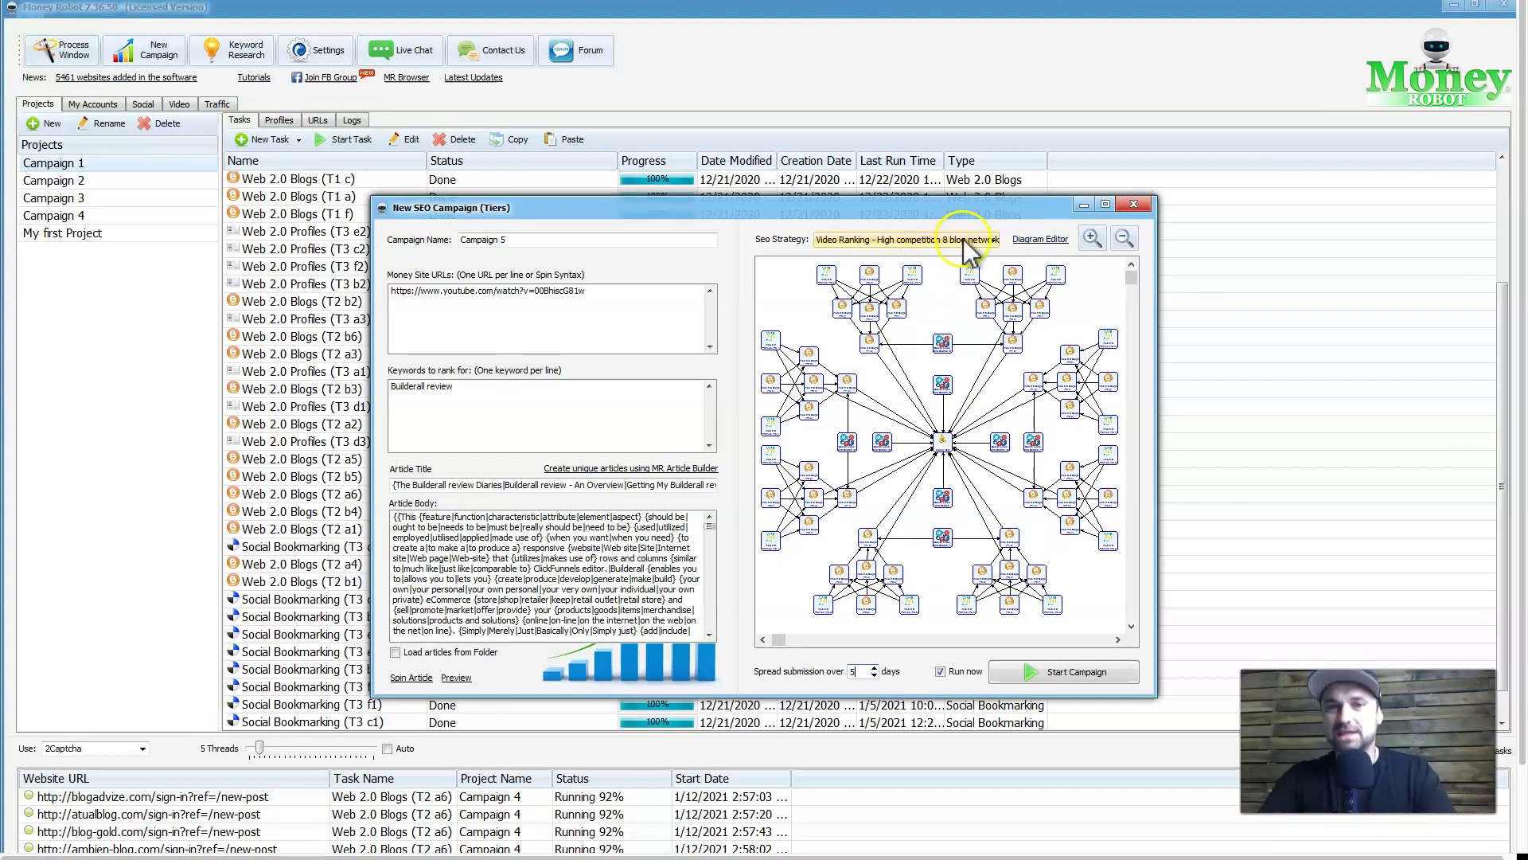
click(1039, 239)
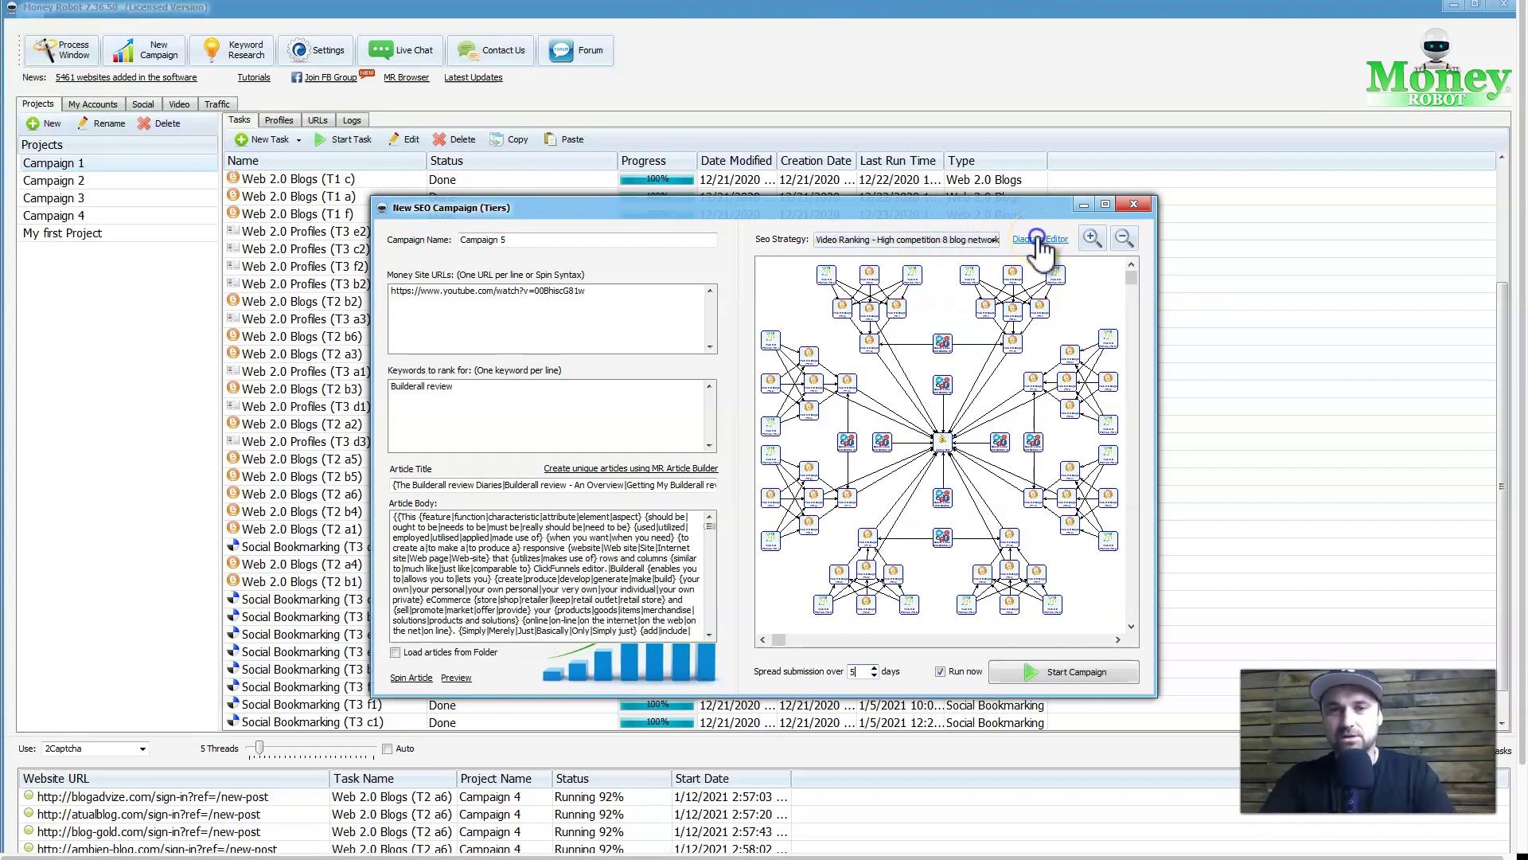
click(724, 465)
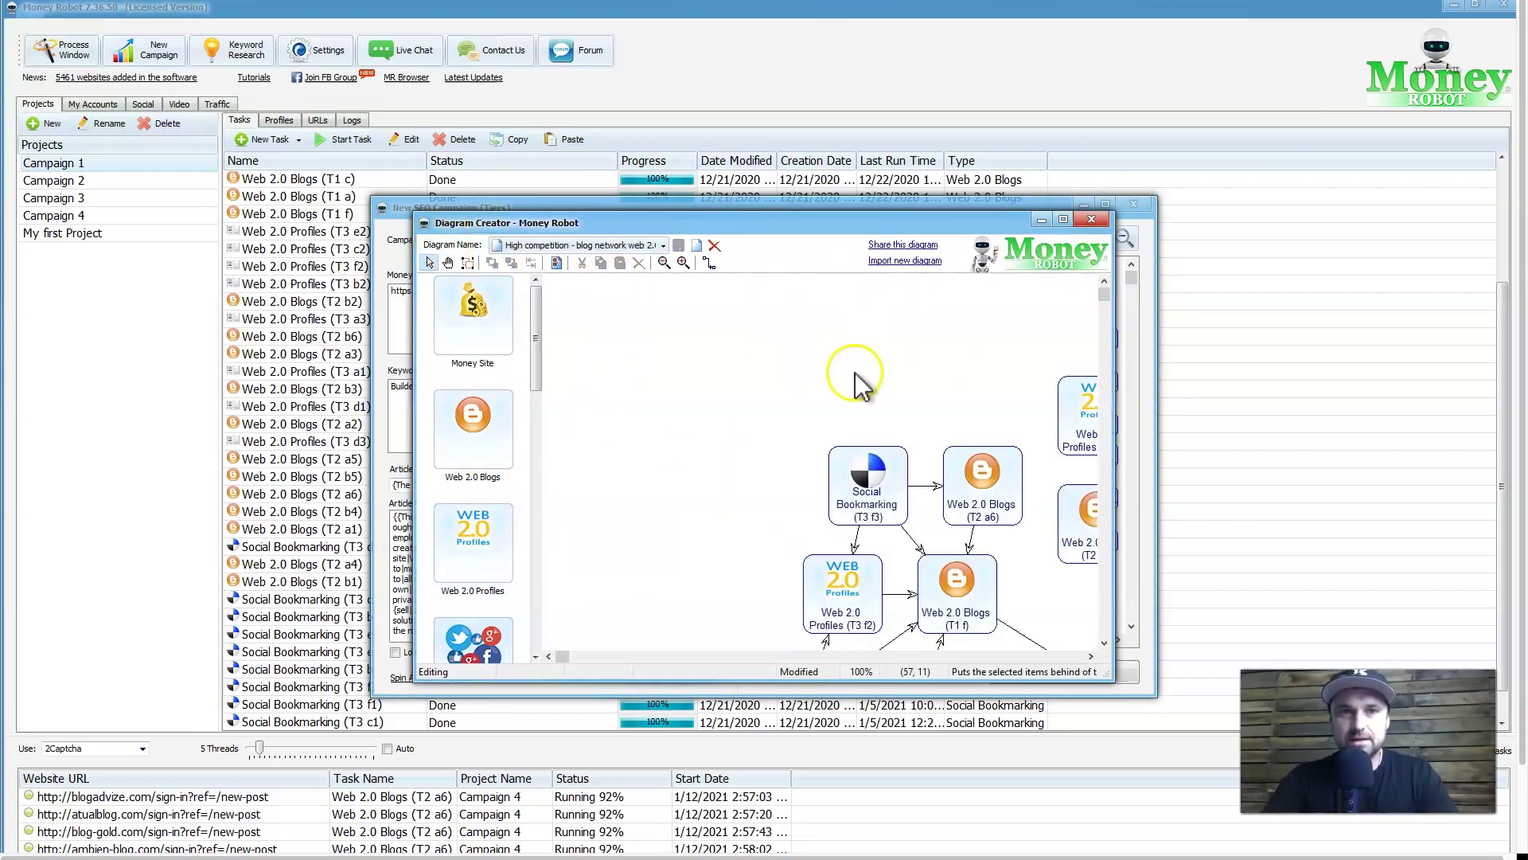
click(662, 261)
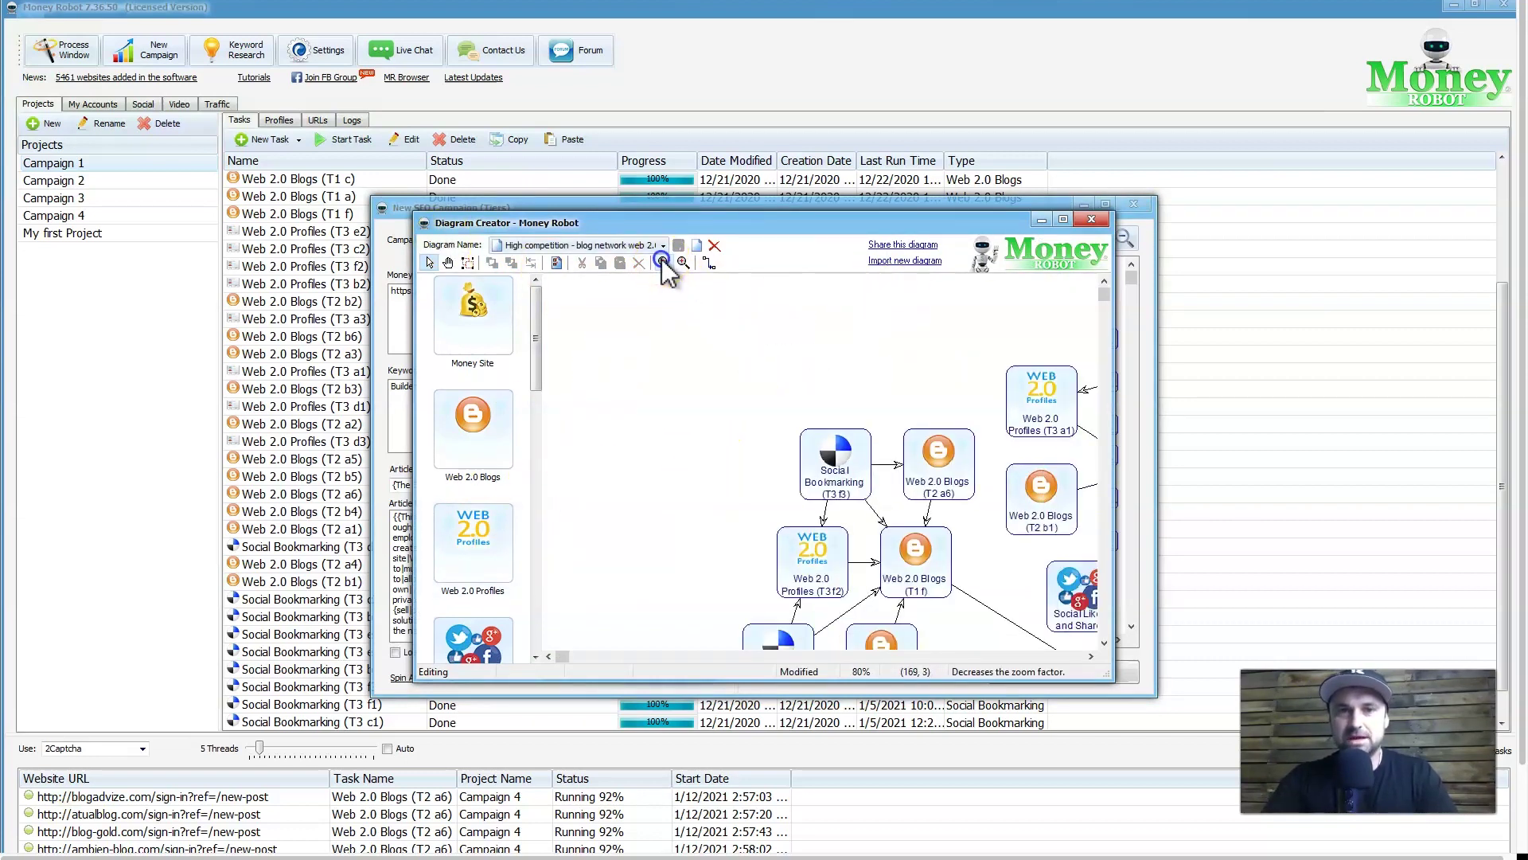
click(662, 261)
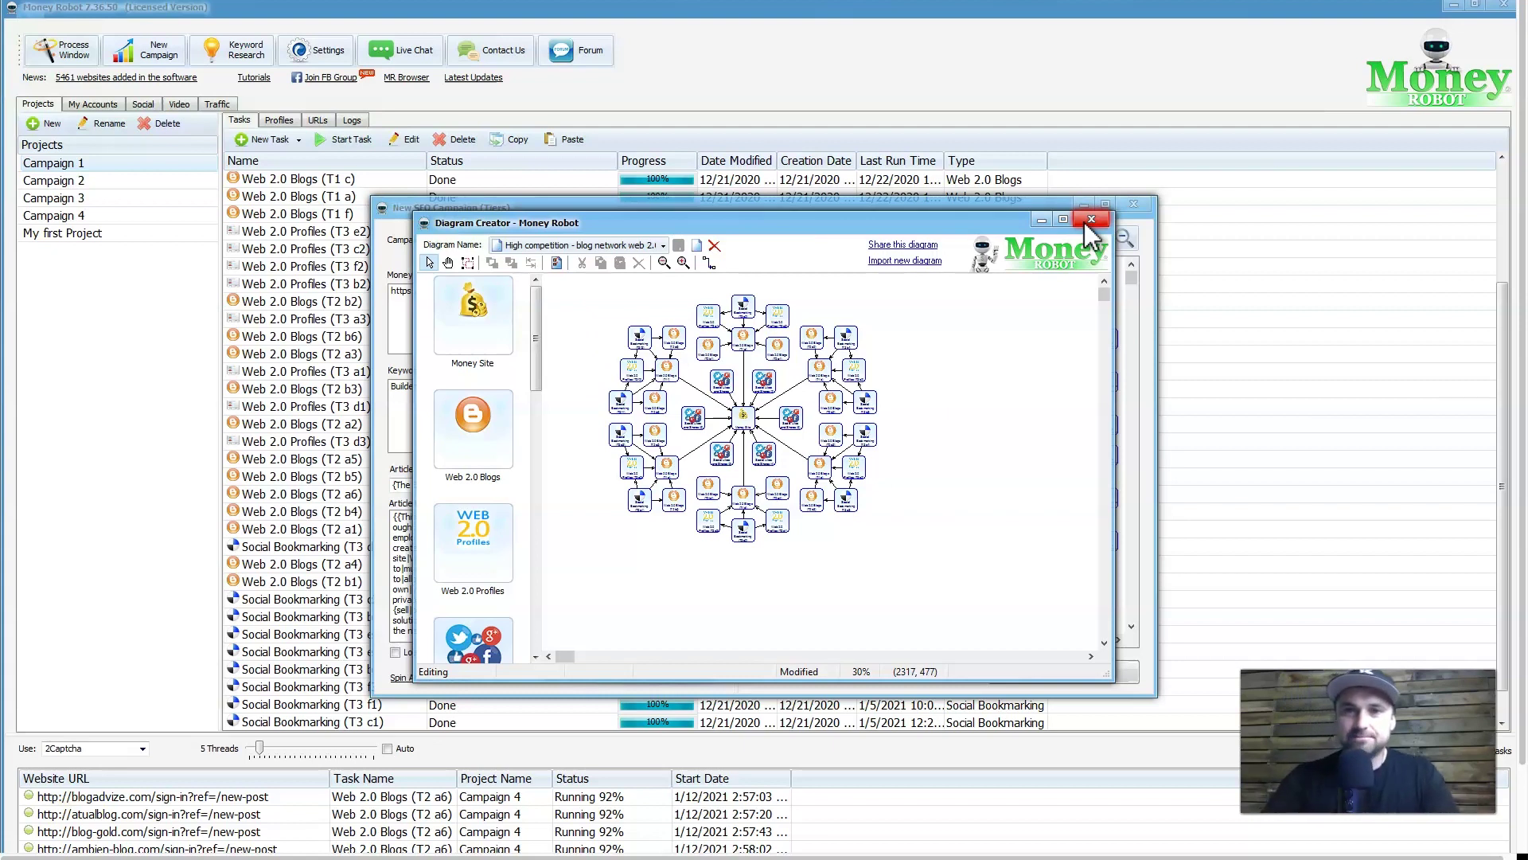
click(1092, 219)
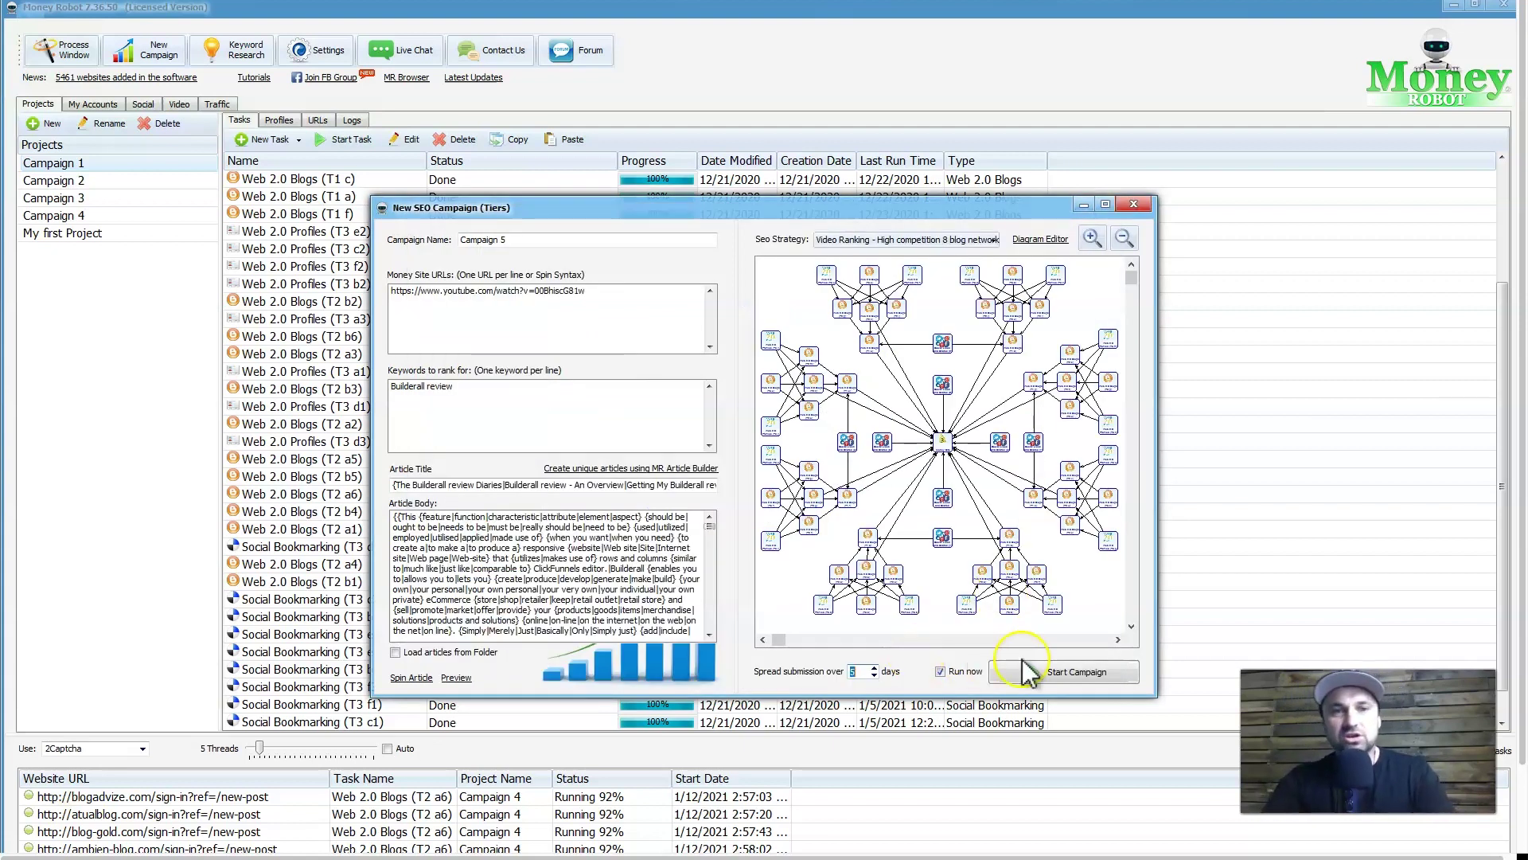
Step: Launch Campaign 5 so its tiered tasks list and the first Web 2.0 Blogs task runs
key(ctrl+a)
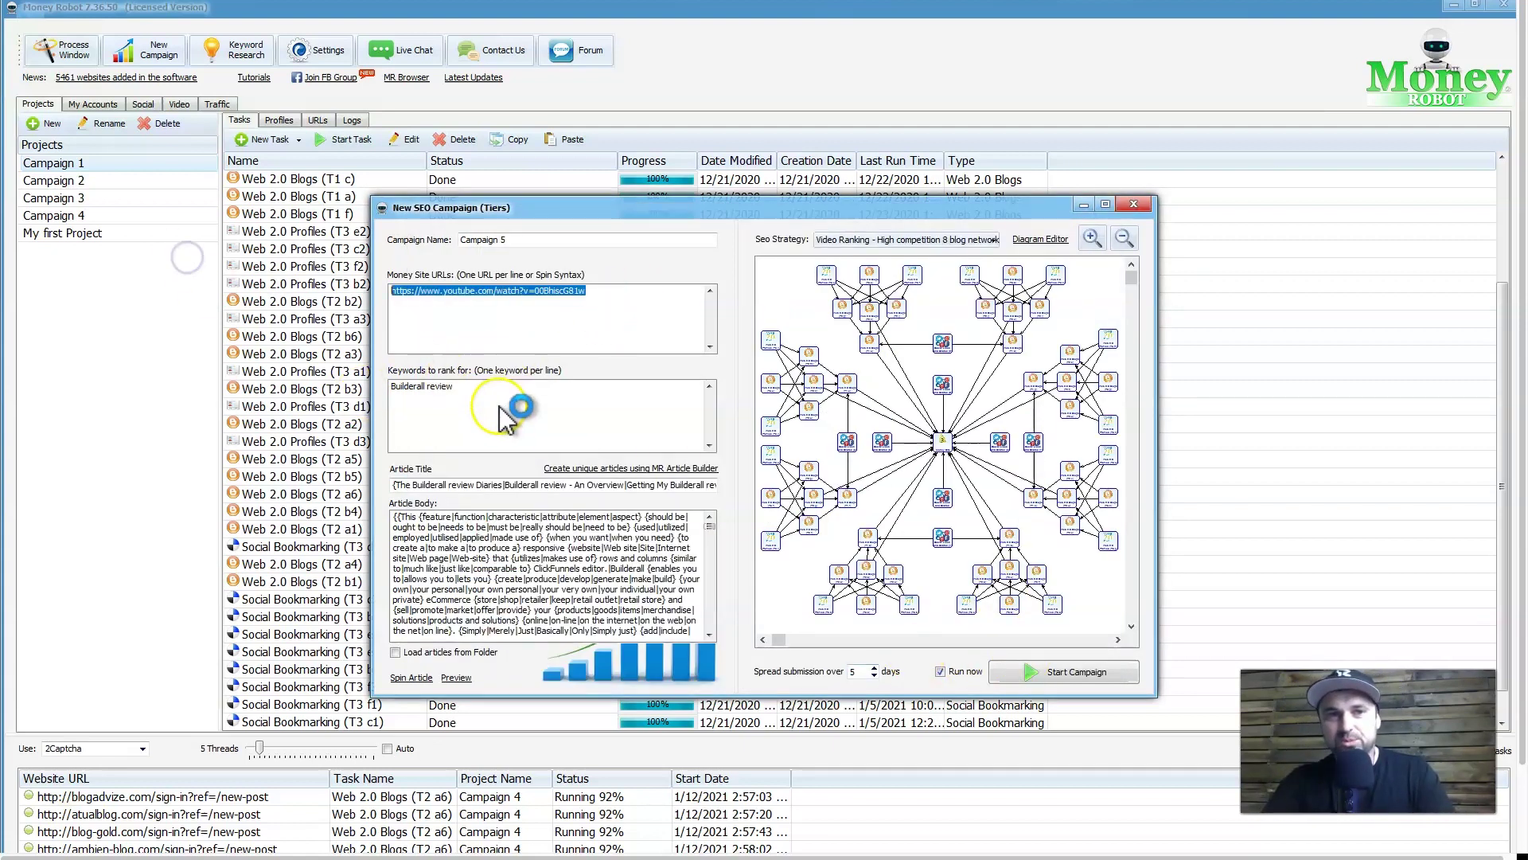
click(611, 412)
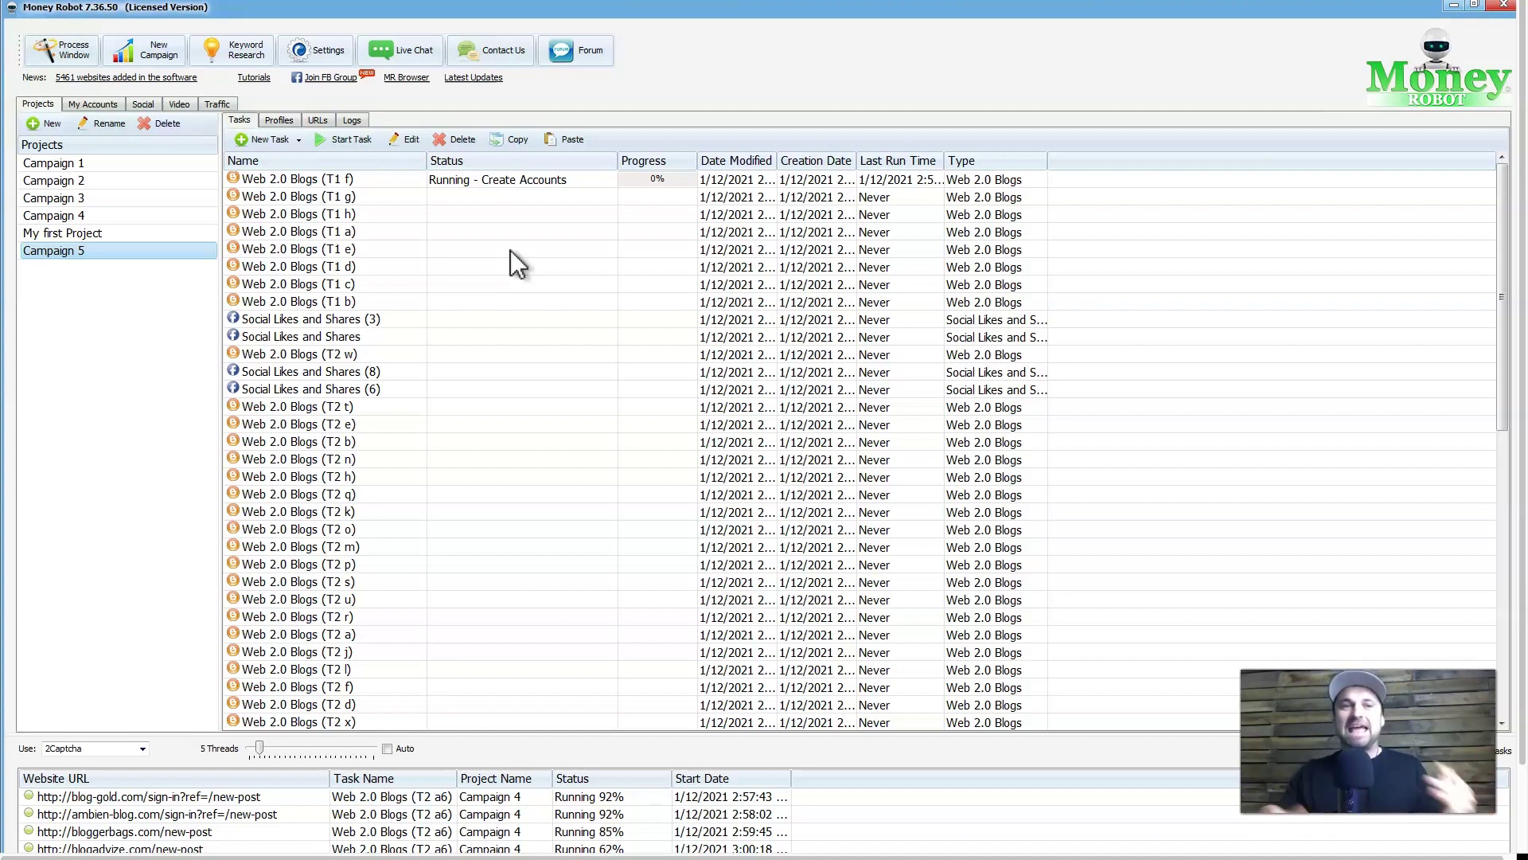
click(198, 38)
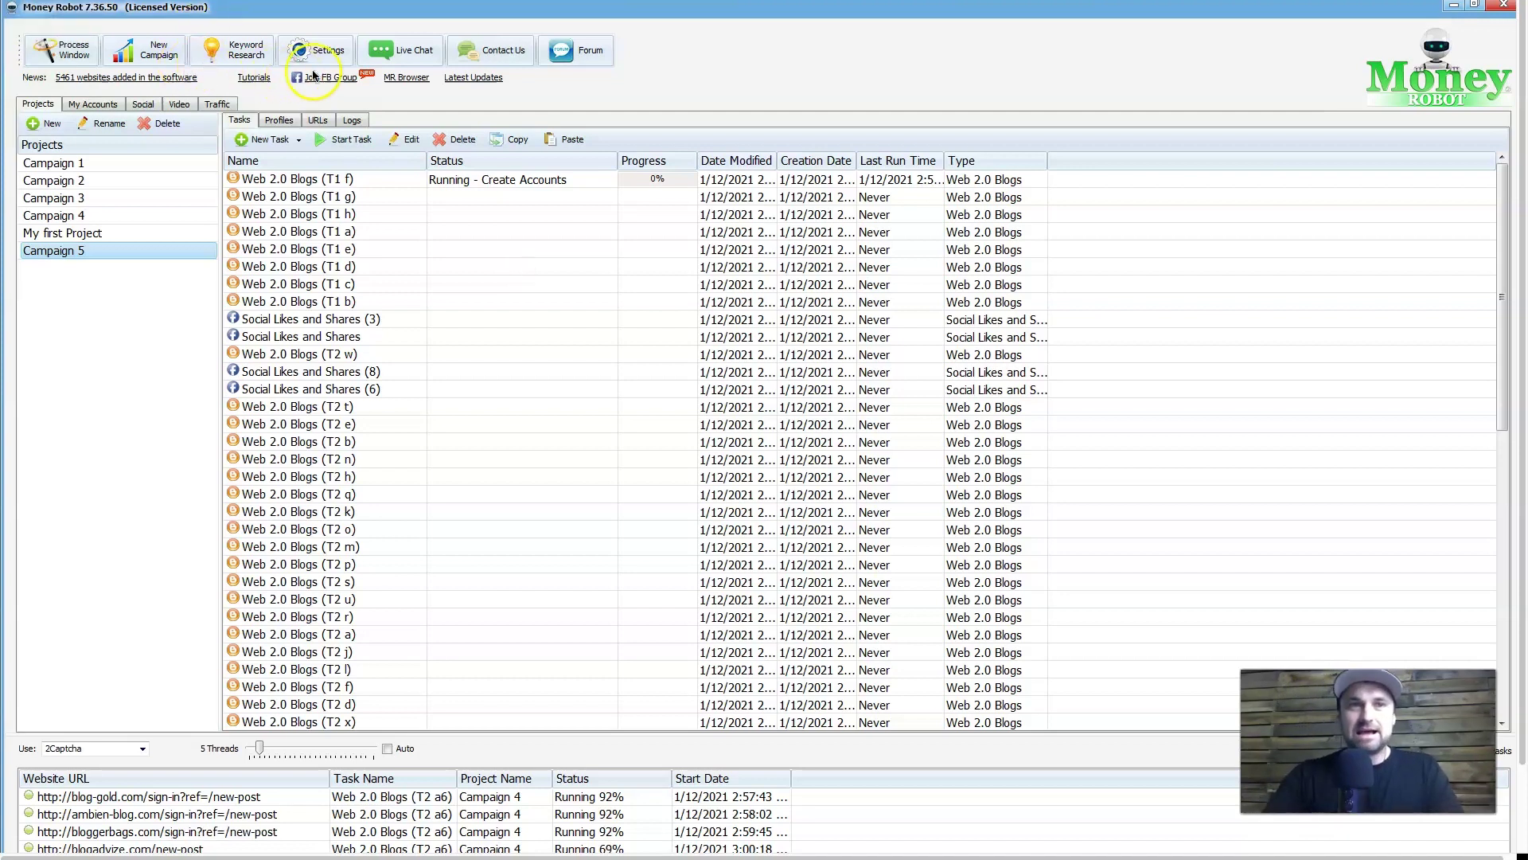
click(329, 54)
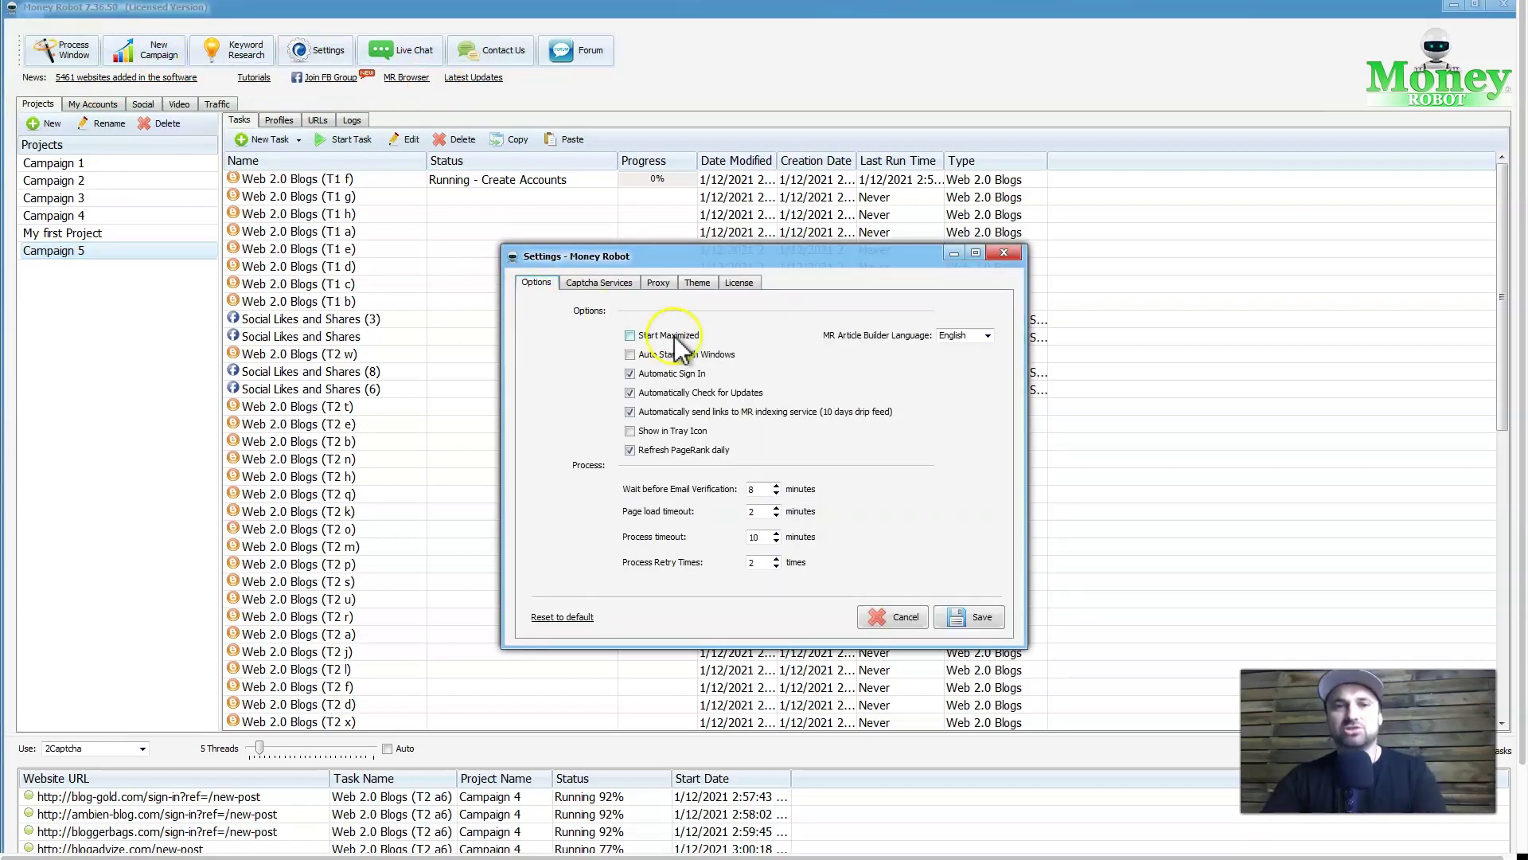
click(609, 286)
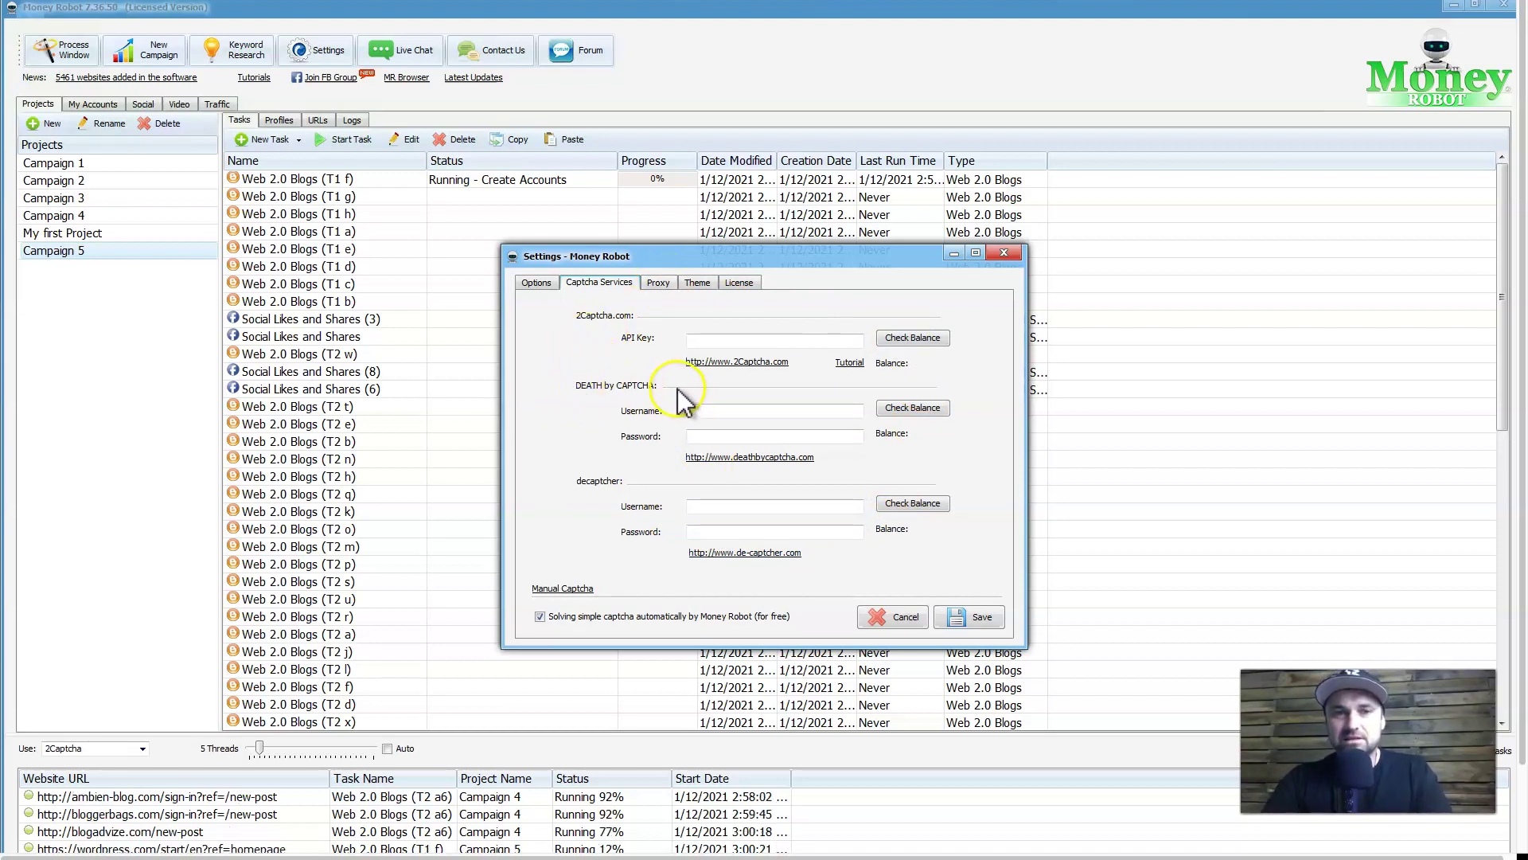
click(659, 283)
click(583, 318)
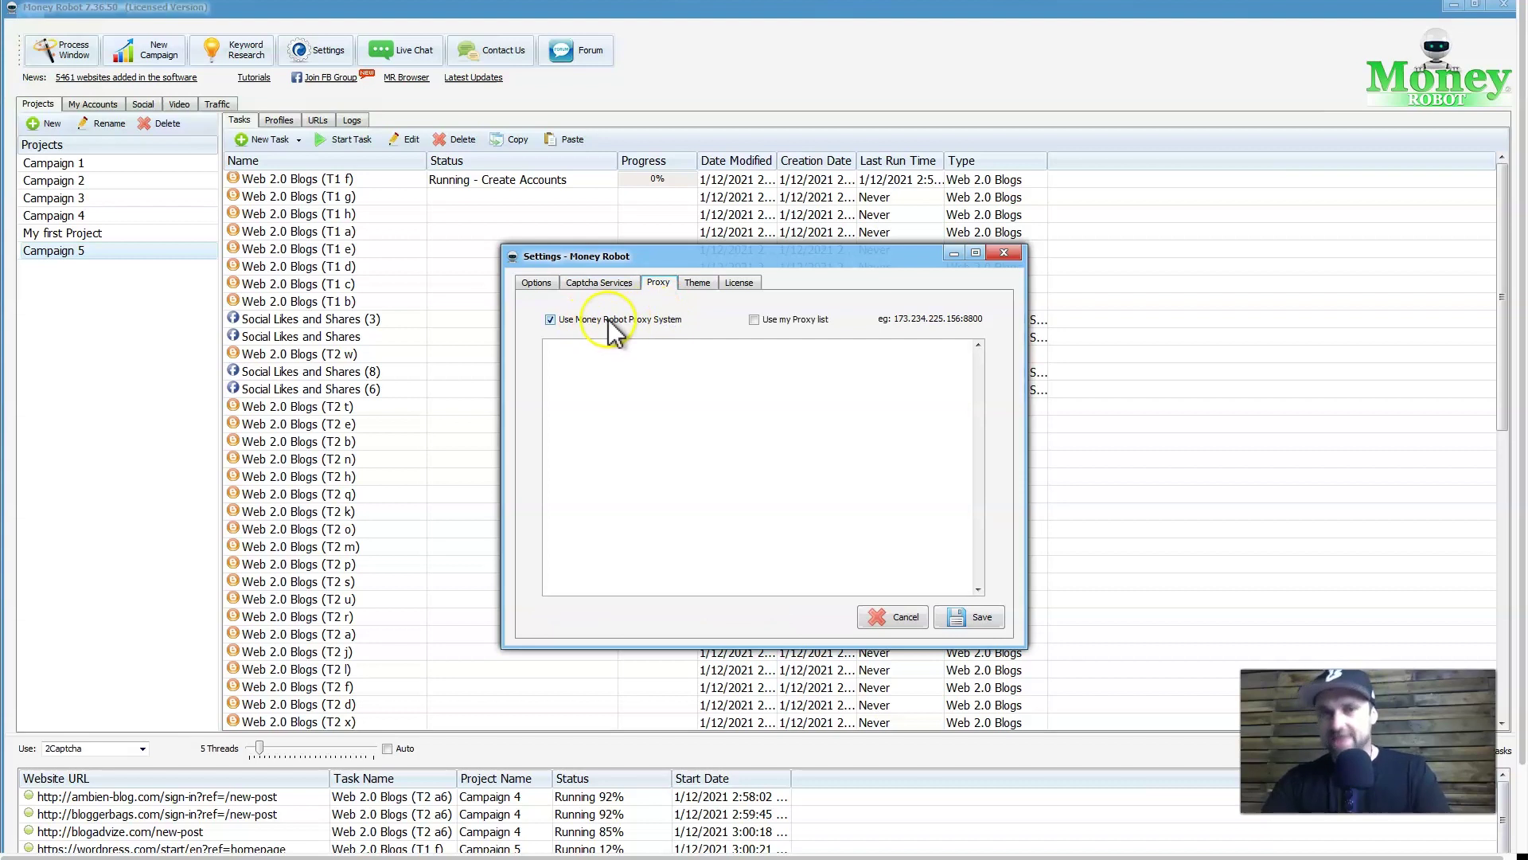
click(610, 321)
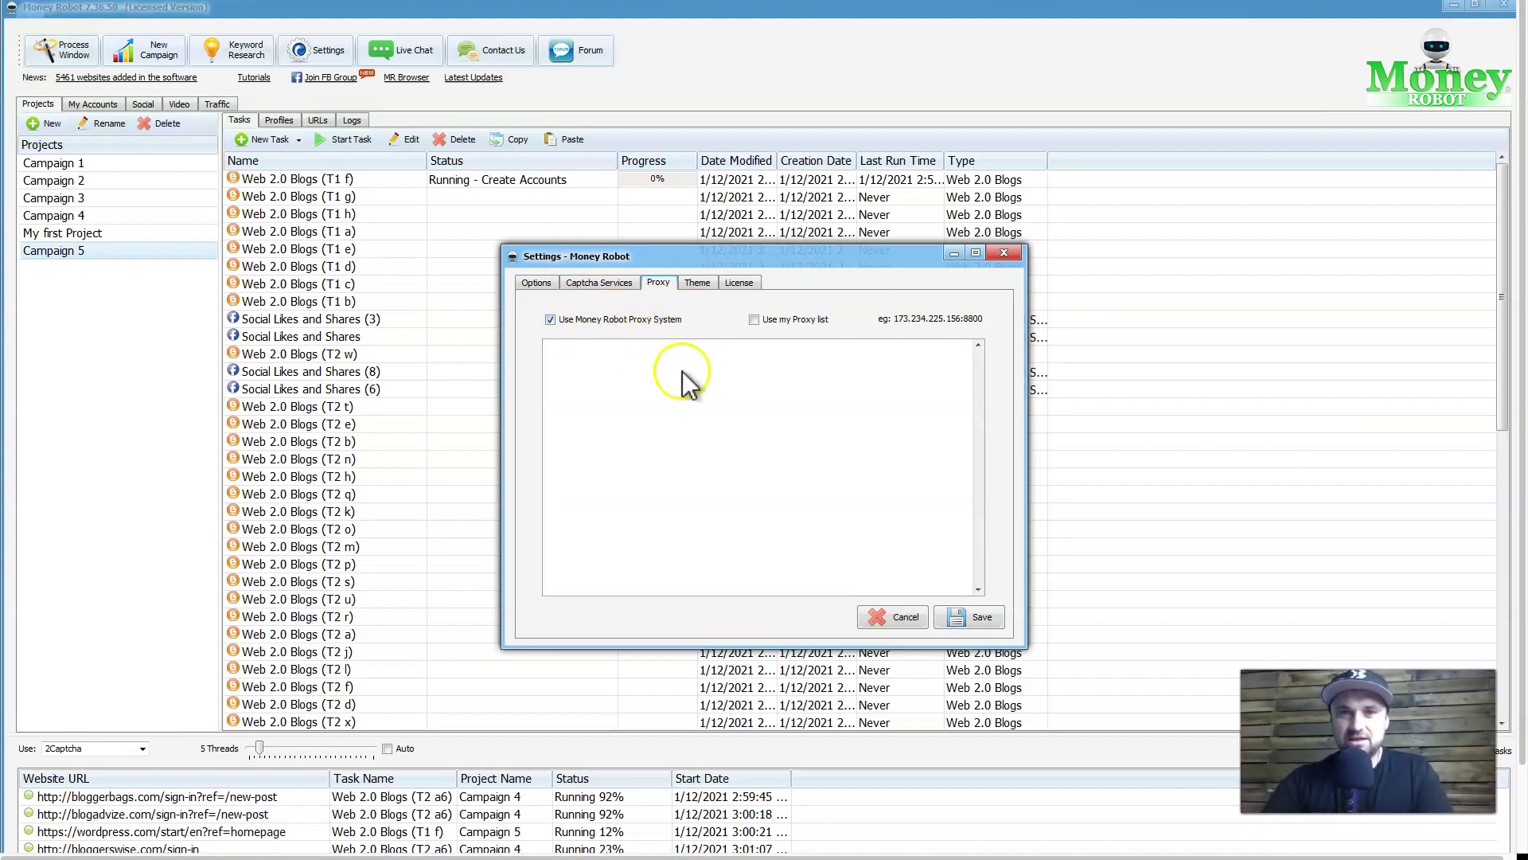
click(770, 322)
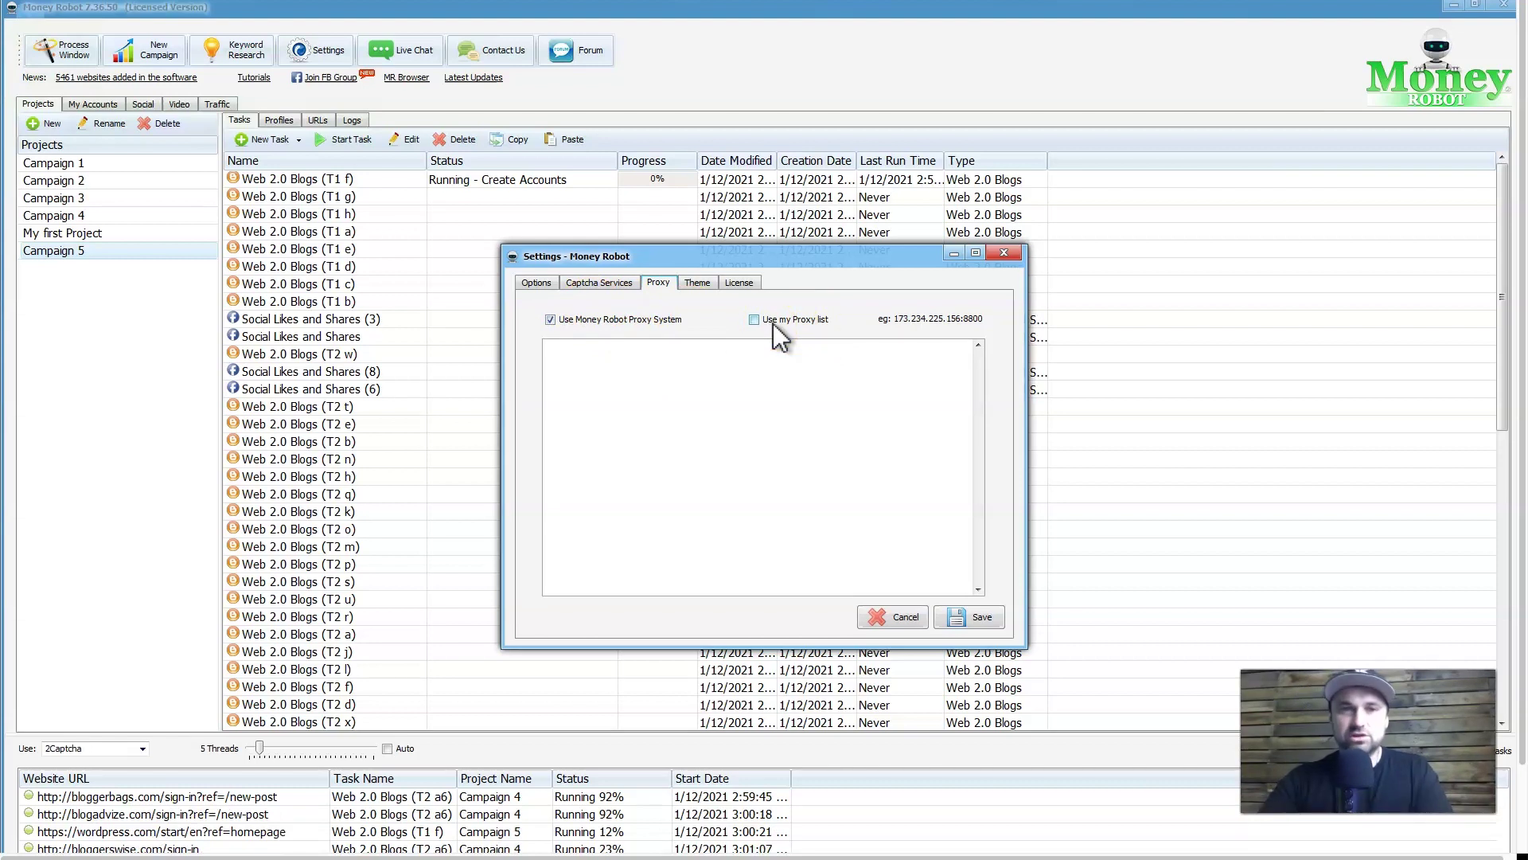
click(541, 283)
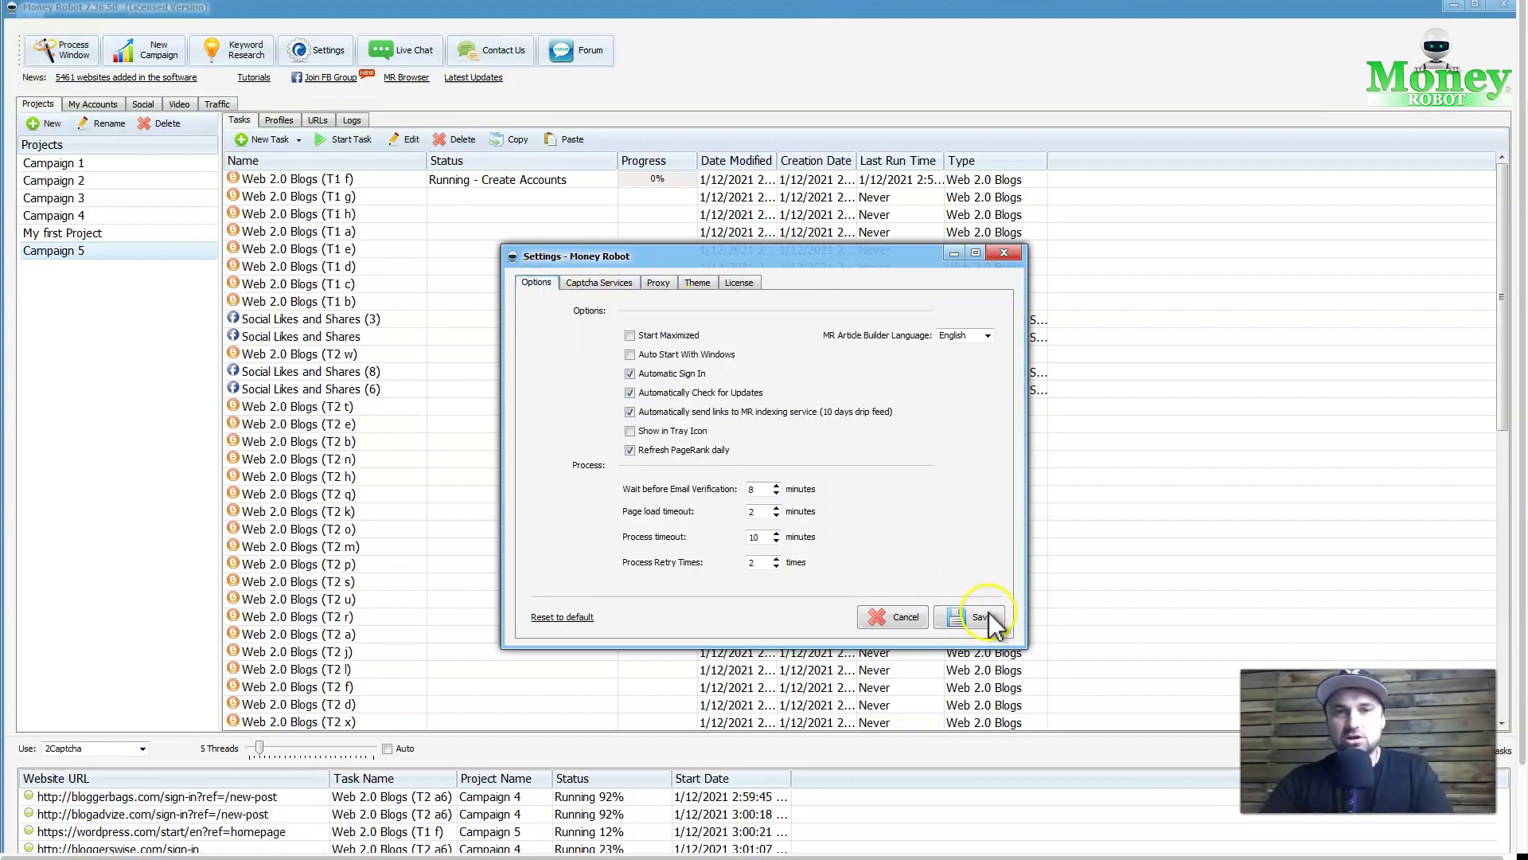
click(646, 436)
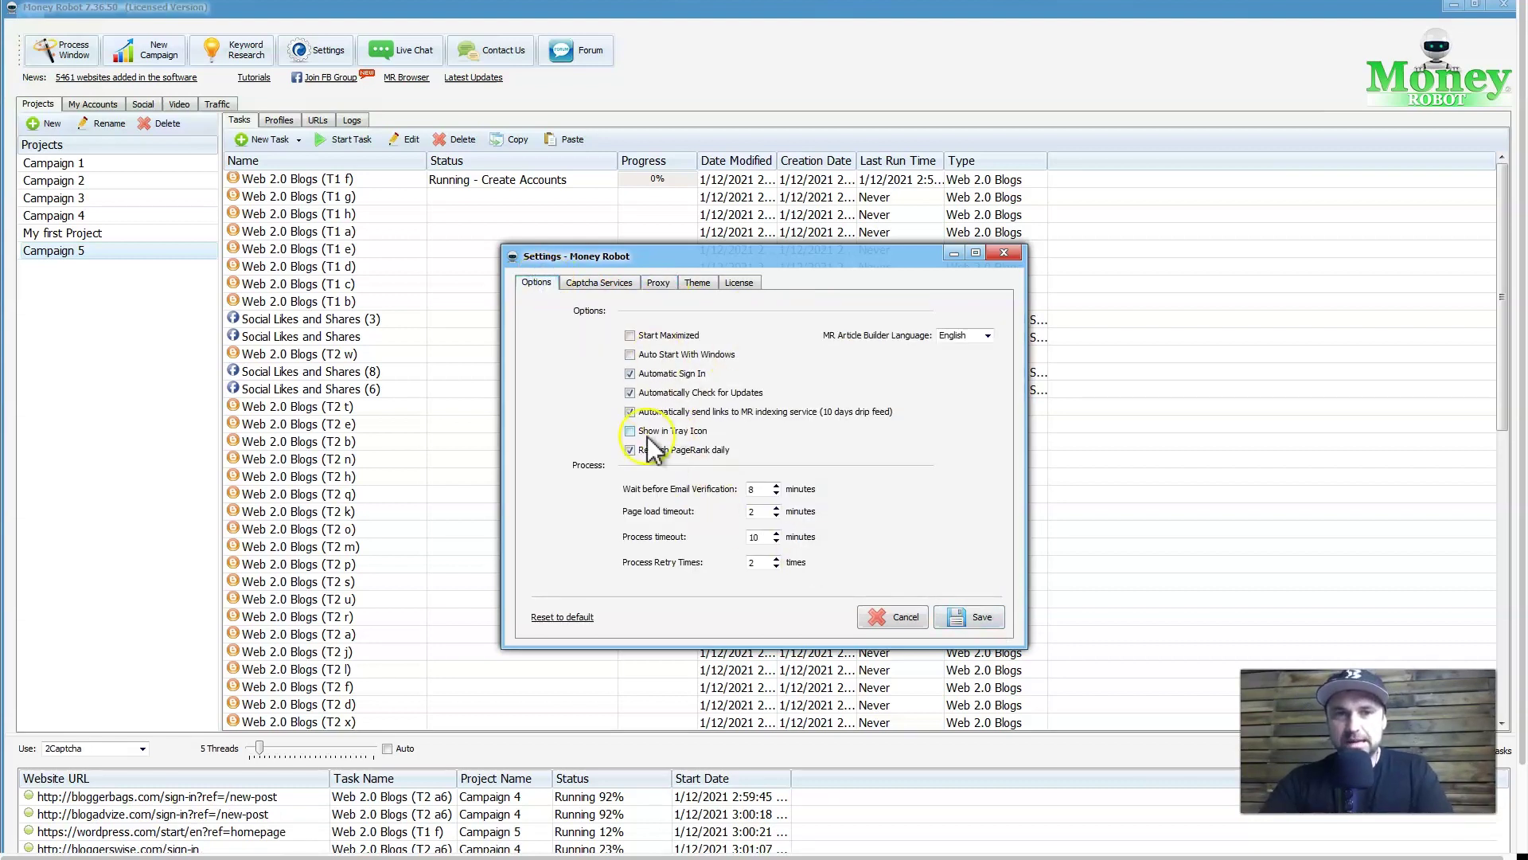
click(904, 617)
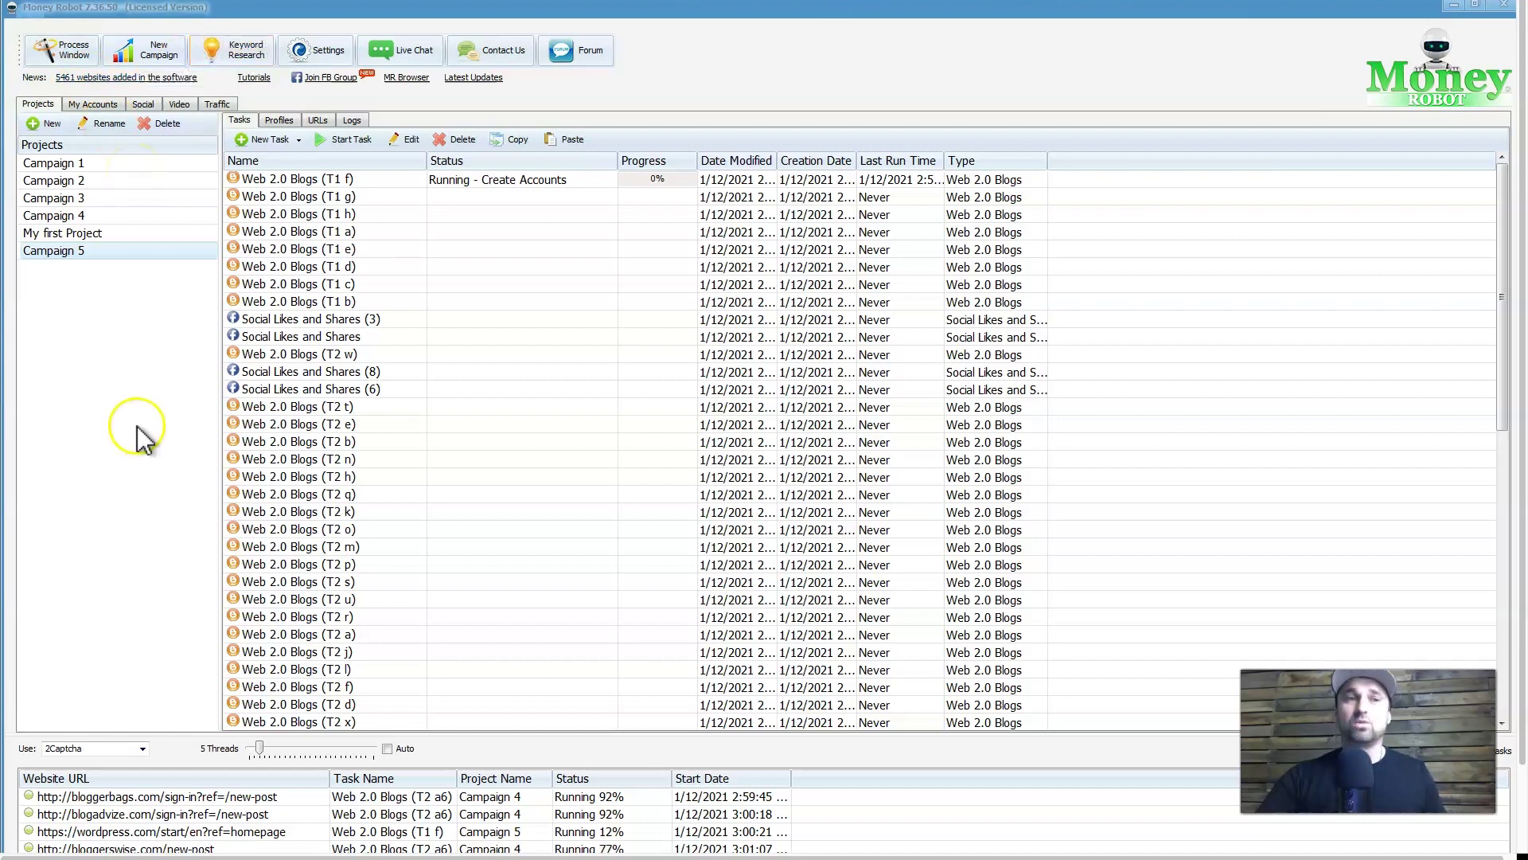
click(155, 335)
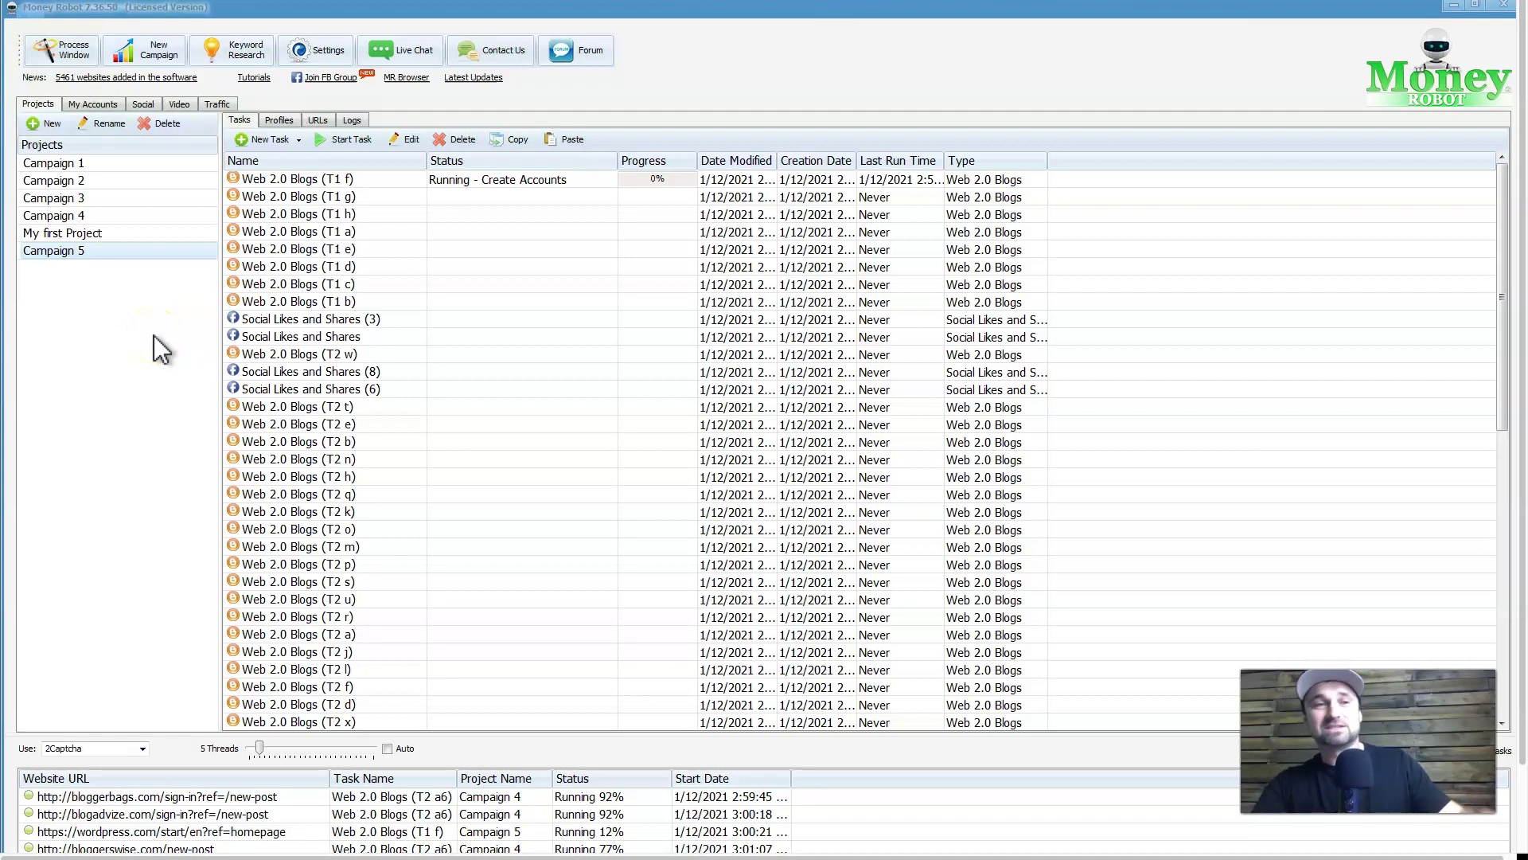
click(74, 691)
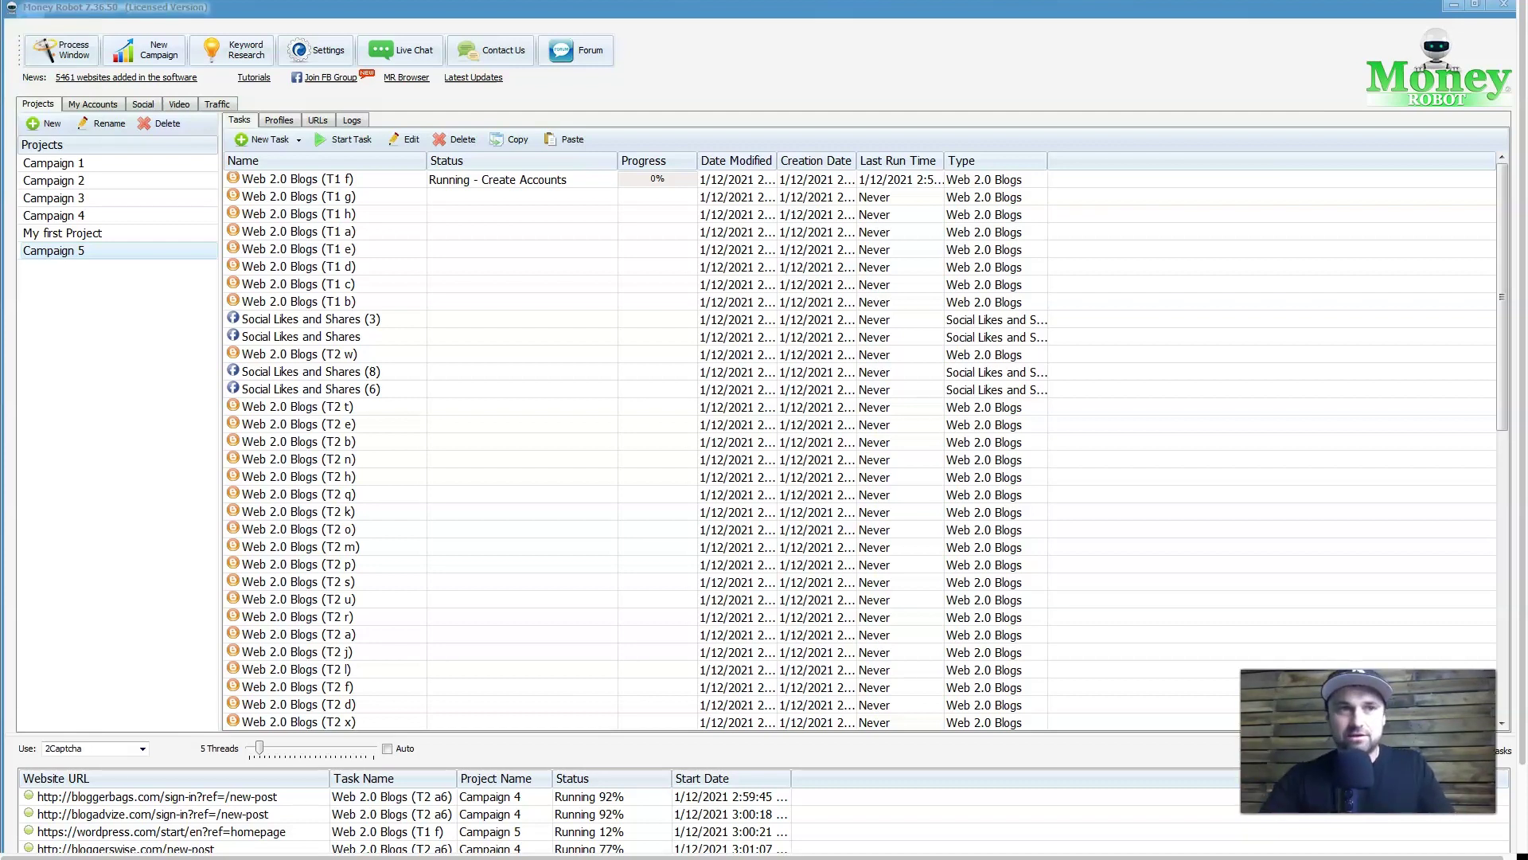
click(12, 368)
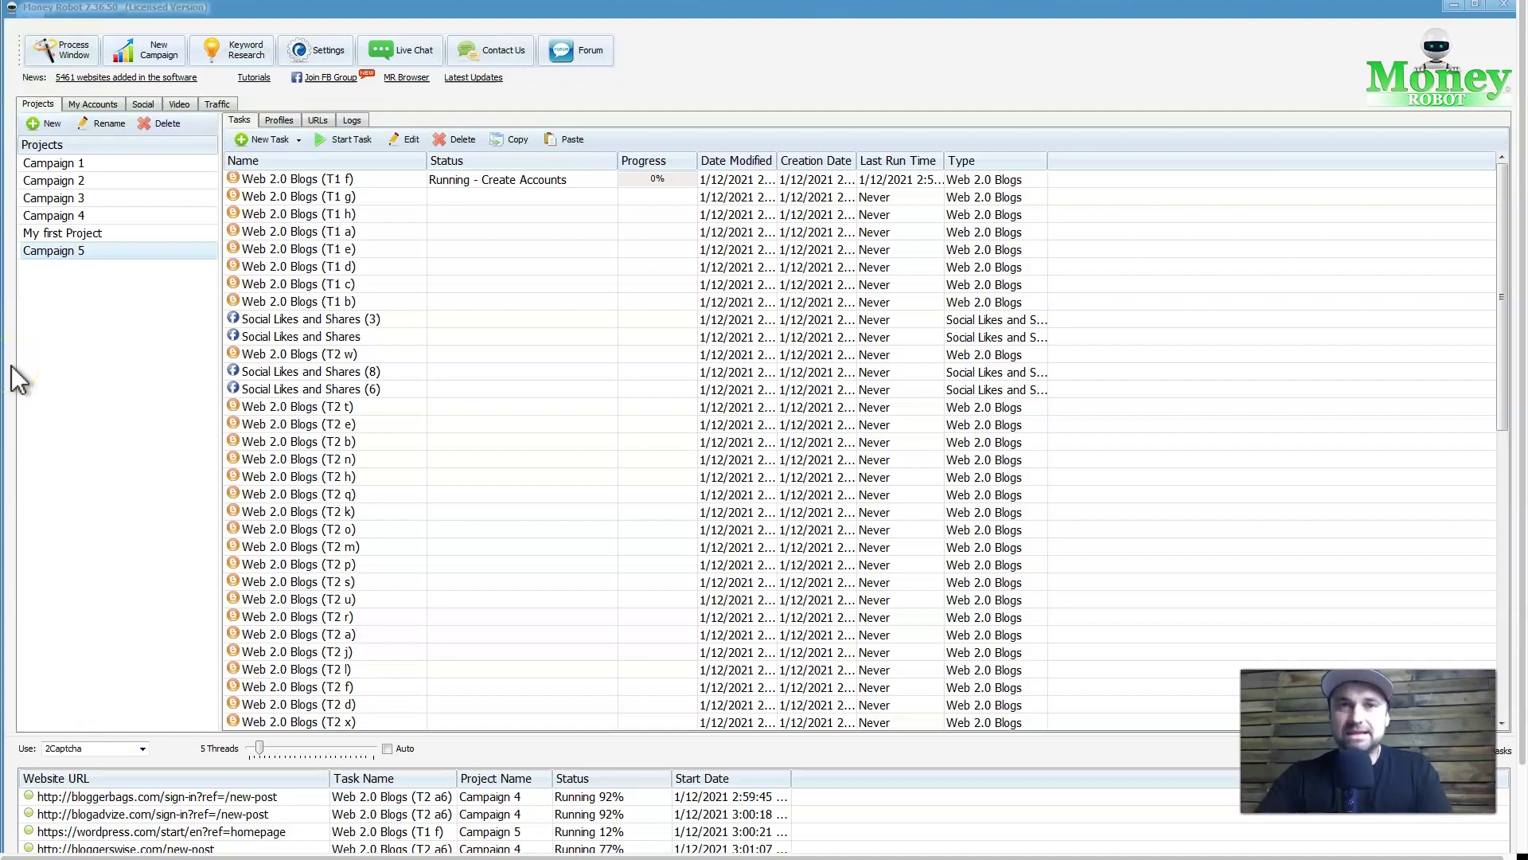